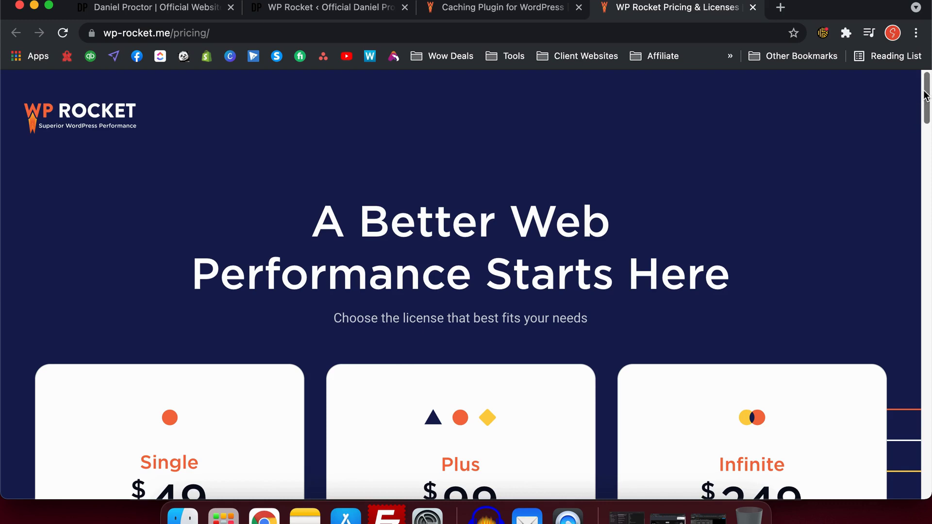
Step: Return to the WP Rocket home page and read its benefits, audience, compatibility and review sections
left_click(127, 125)
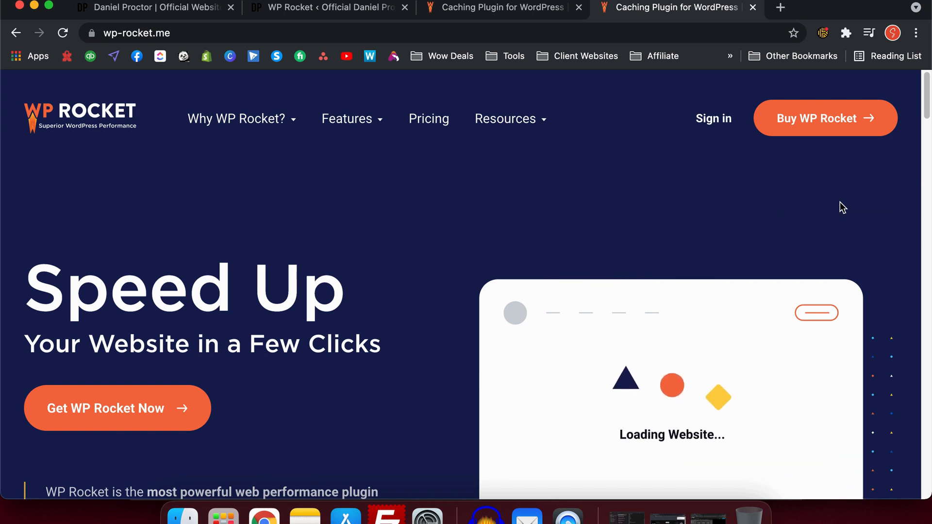
scroll(931, 113, "down", 2)
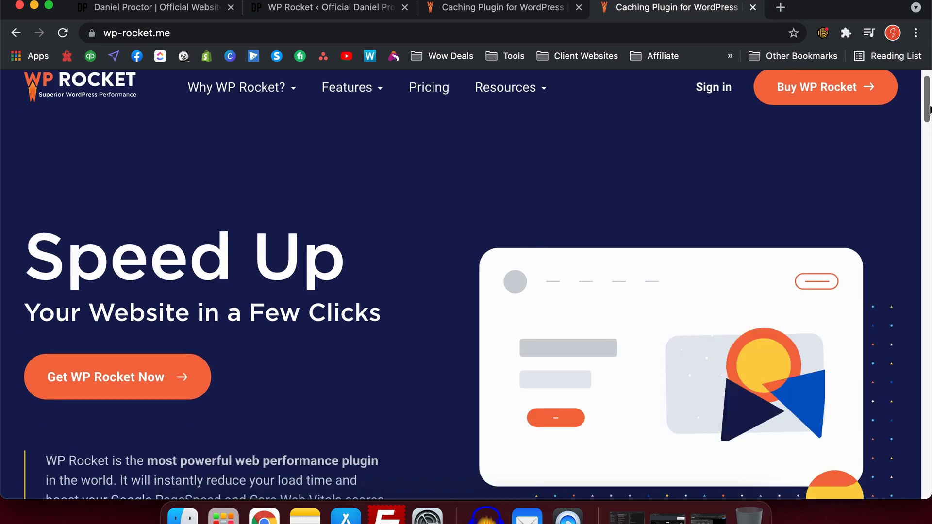
left_click_drag(931, 113, 926, 306)
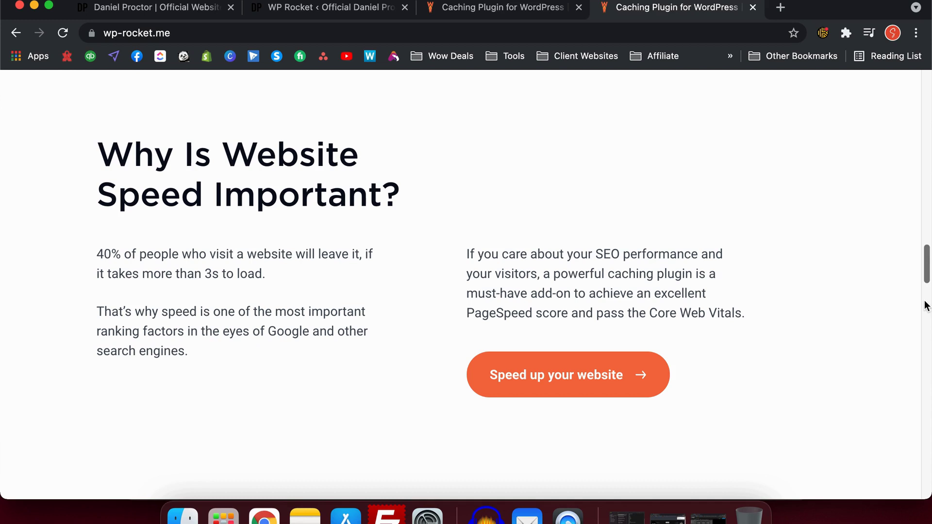
scroll(926, 306, "up", 1)
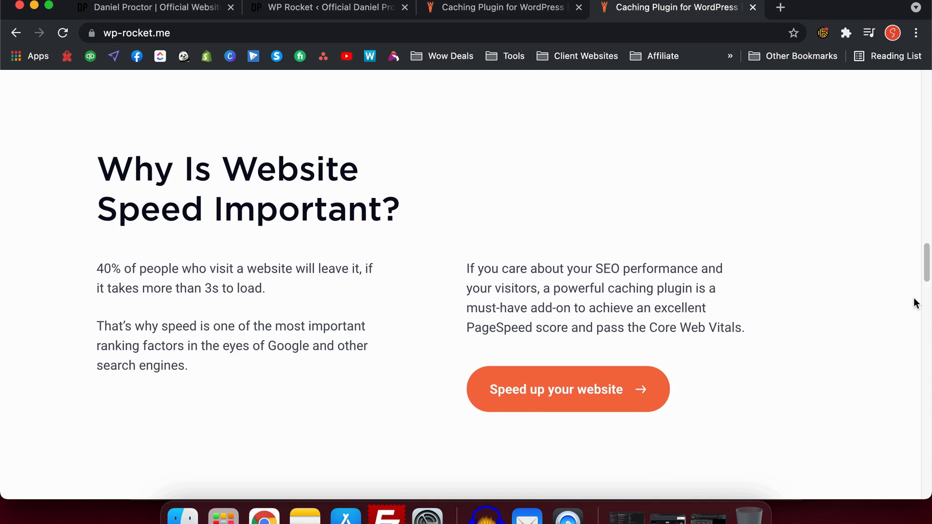
left_click_drag(928, 277, 928, 299)
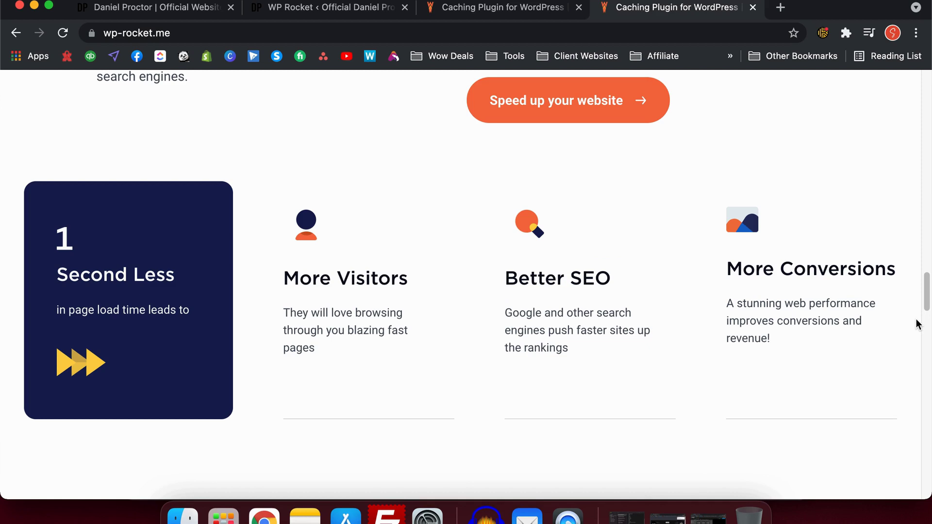
left_click_drag(926, 293, 927, 413)
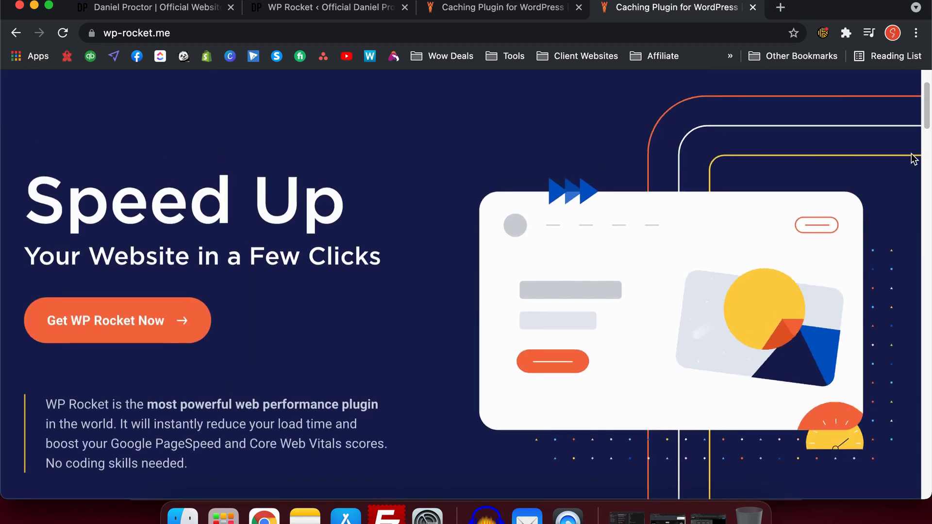
scroll(915, 159, "up", 3)
Step: Open Features > How it works and read the features page down to the add-ons
mouse_move(350, 122)
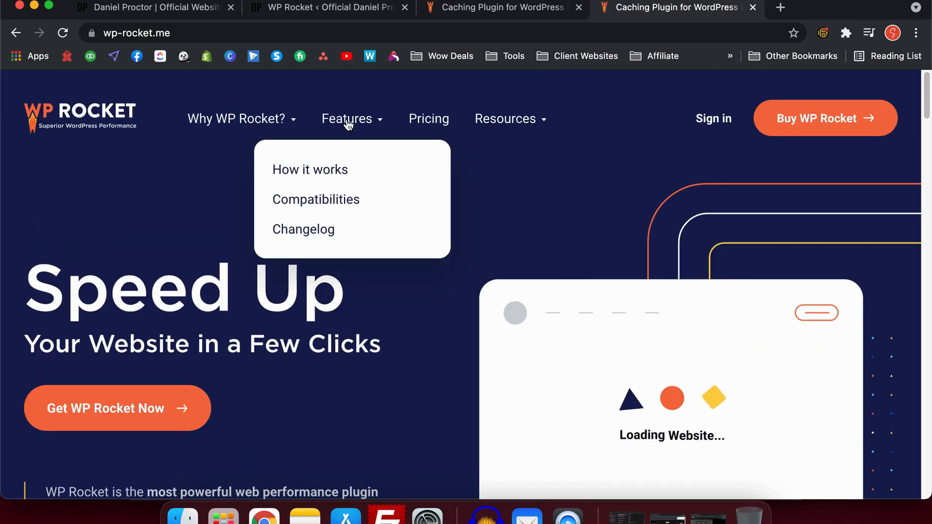
left_click(322, 167)
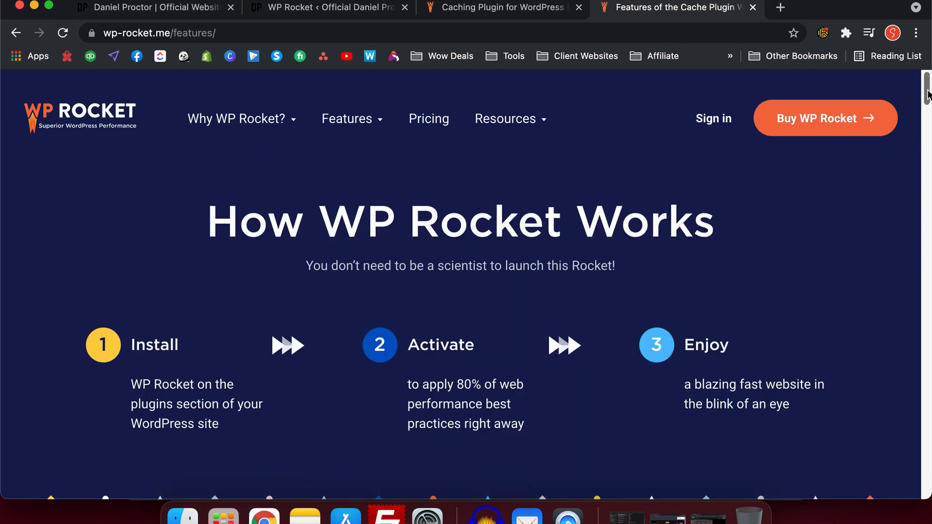
left_click_drag(929, 95, 930, 444)
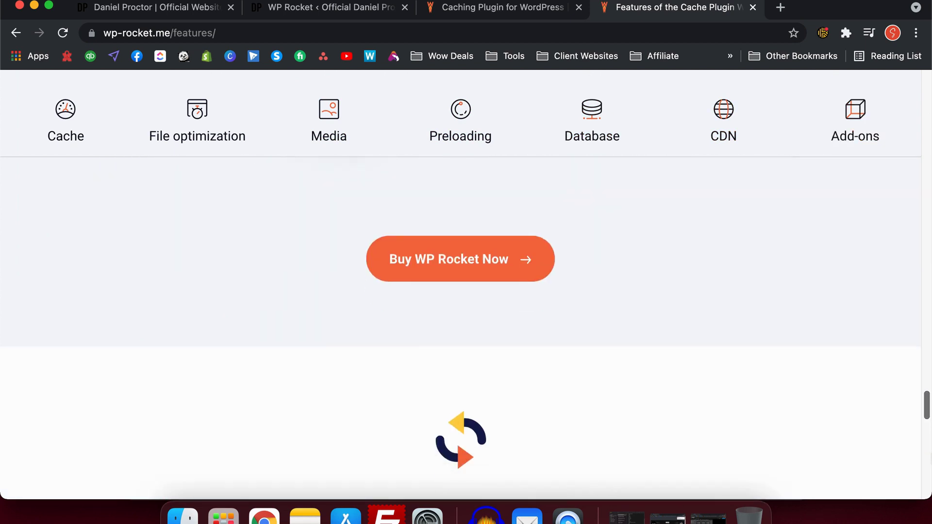
left_click_drag(927, 405, 910, 85)
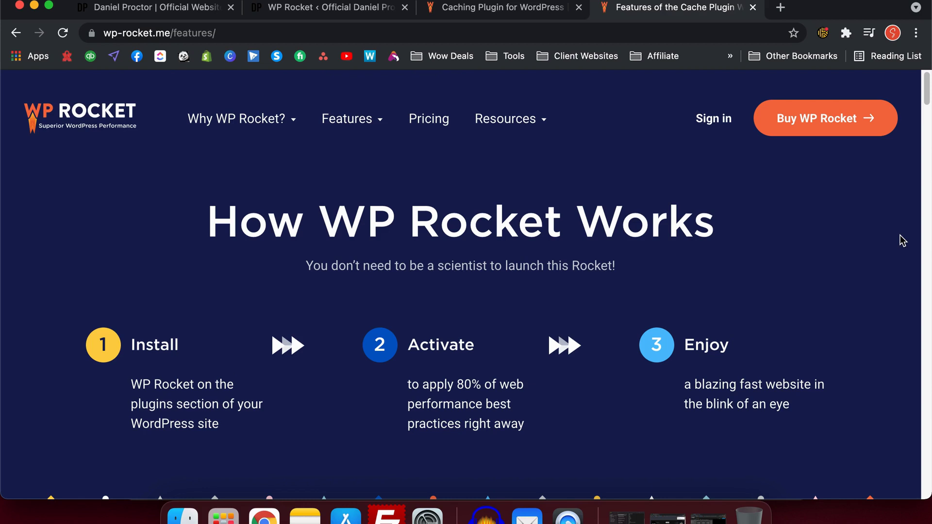
Step: Open pricing and compare the Single $49, Plus $99 and Infinite $249 licences and the 14-day guarantee
left_click(437, 123)
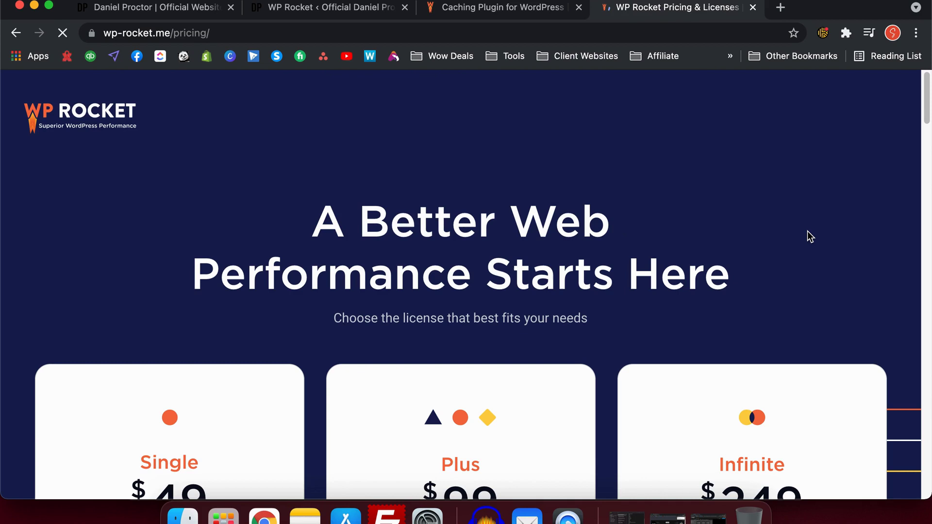
scroll(808, 232, "down", 5)
scroll(466, 233, "down", 1)
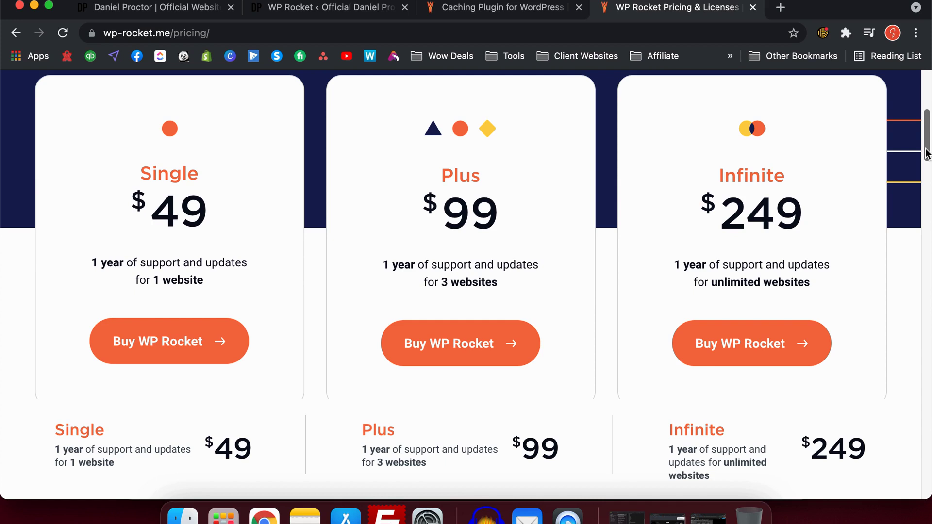
scroll(928, 154, "down", 5)
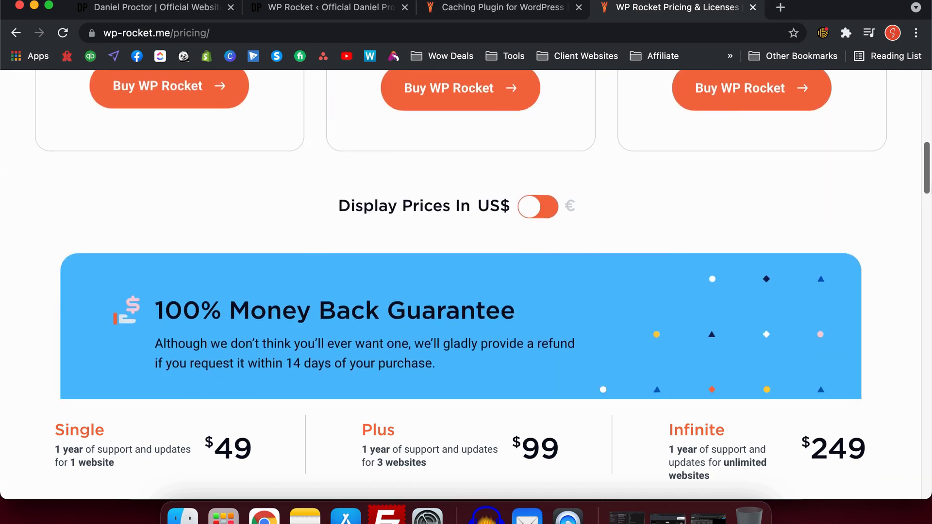
scroll(466, 235, "down", 1)
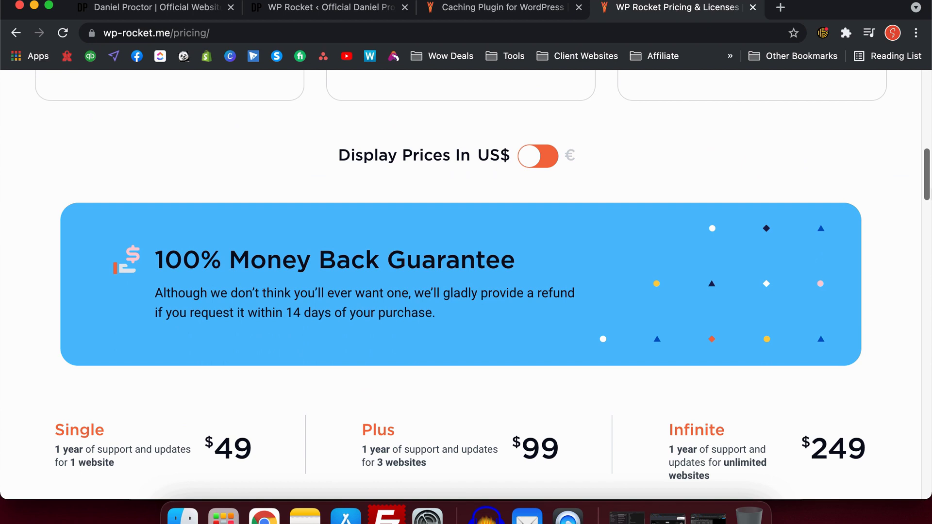
Step: Scroll down through the licence features, the 4.9 Trustpilot rating and the FAQ
scroll(466, 219, "down", 10)
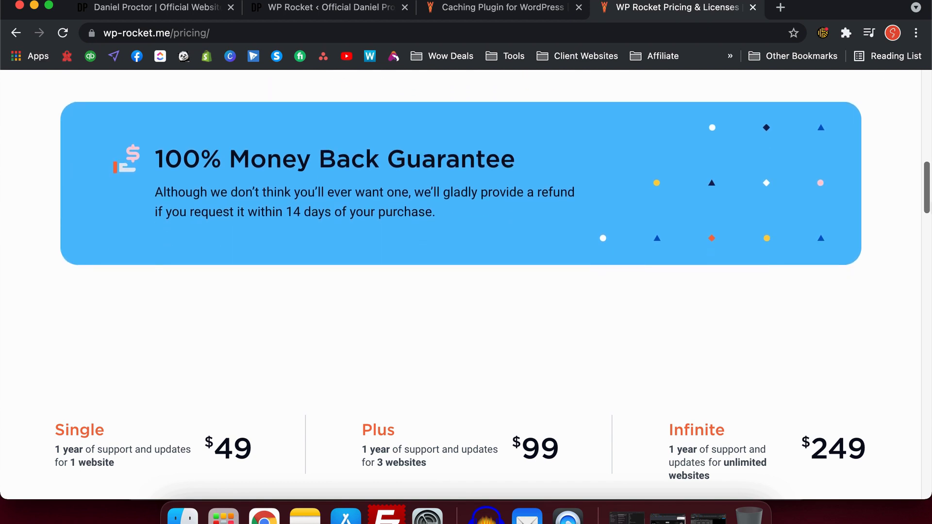
scroll(466, 243, "down", 4)
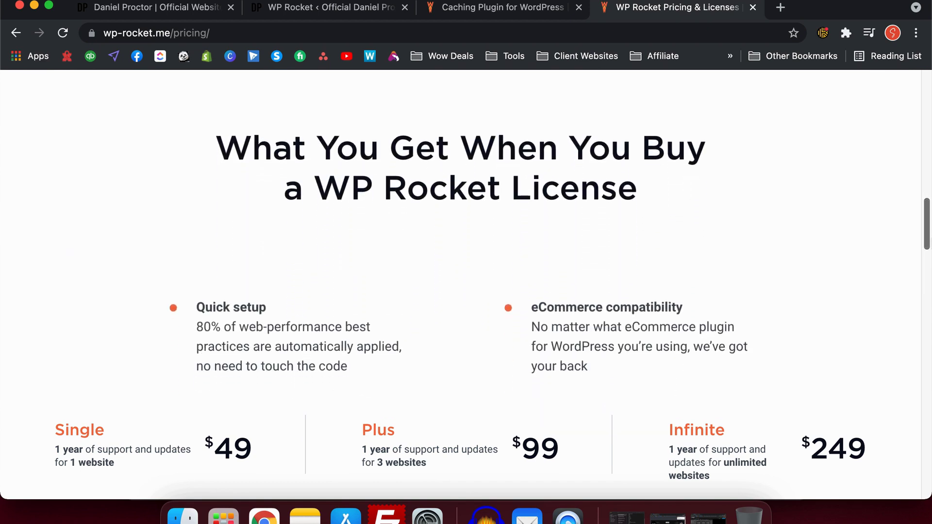
scroll(467, 243, "down", 5)
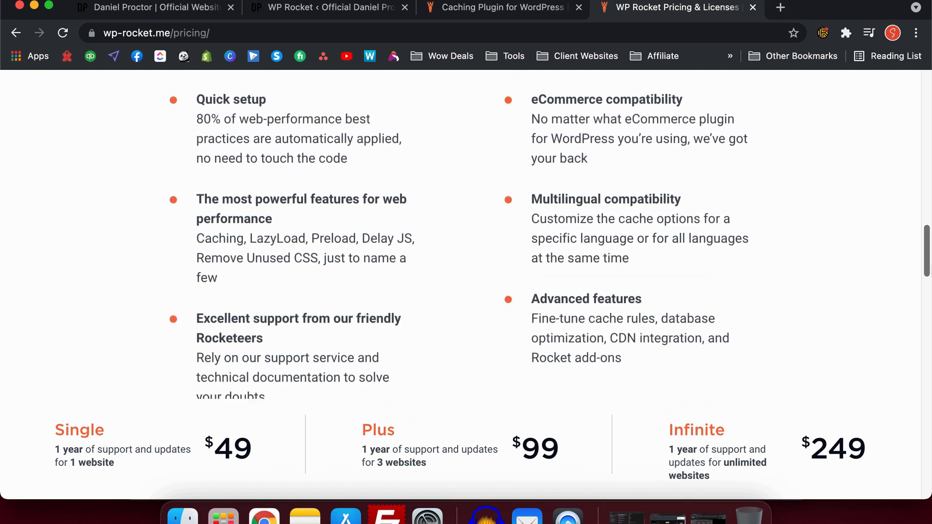
scroll(466, 243, "down", 6)
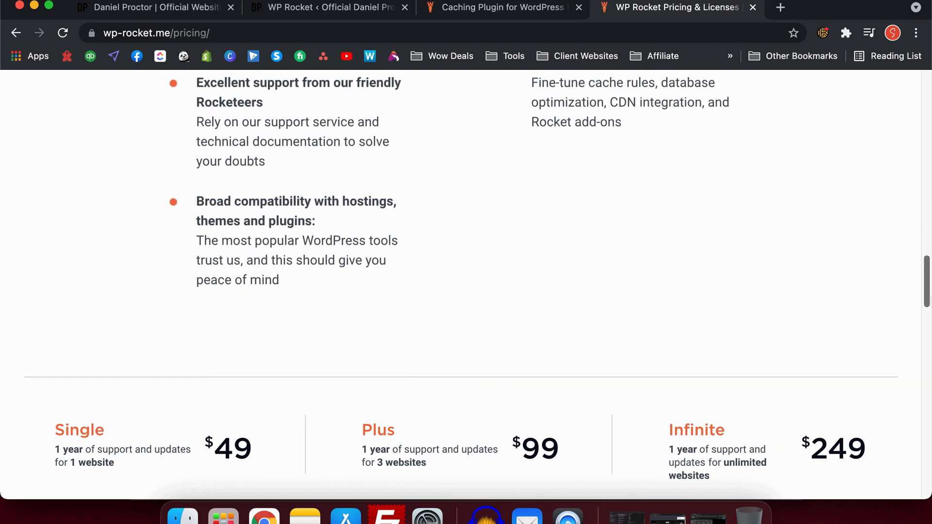
scroll(466, 243, "down", 1)
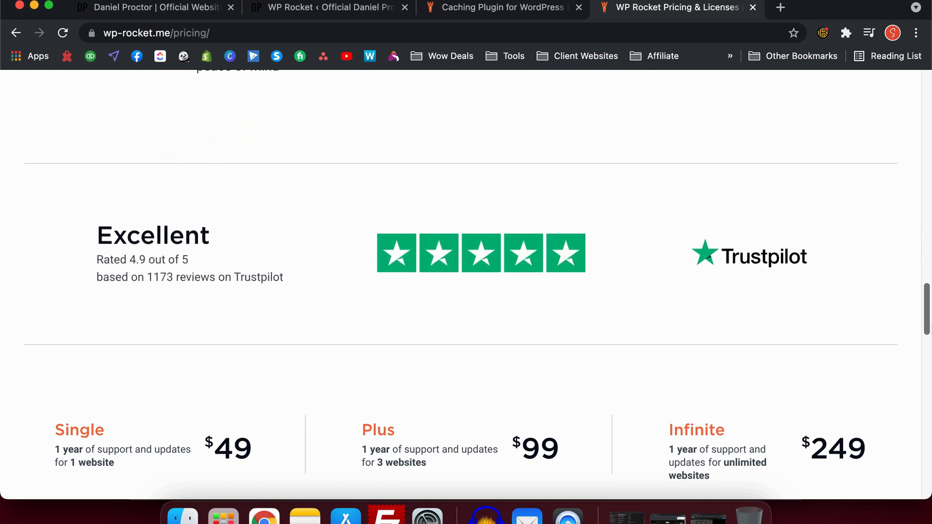
scroll(467, 233, "down", 7)
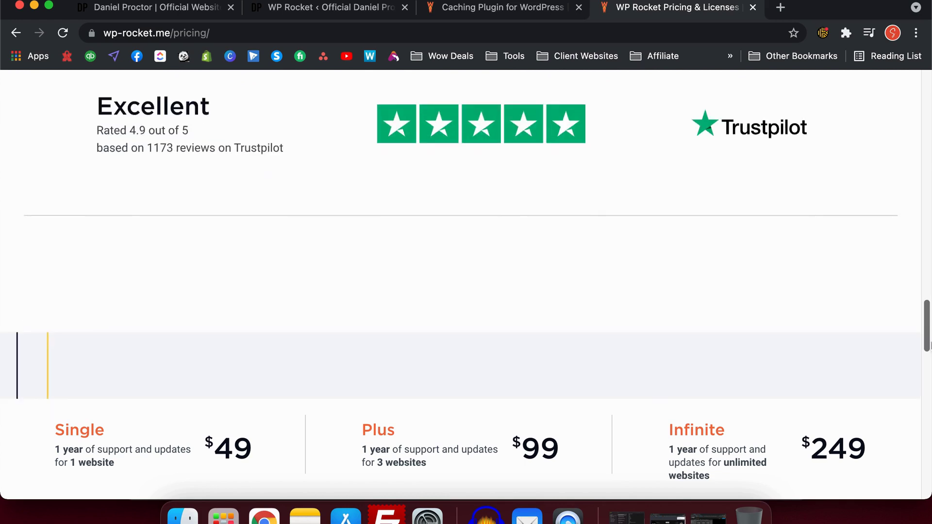
scroll(466, 234, "down", 5)
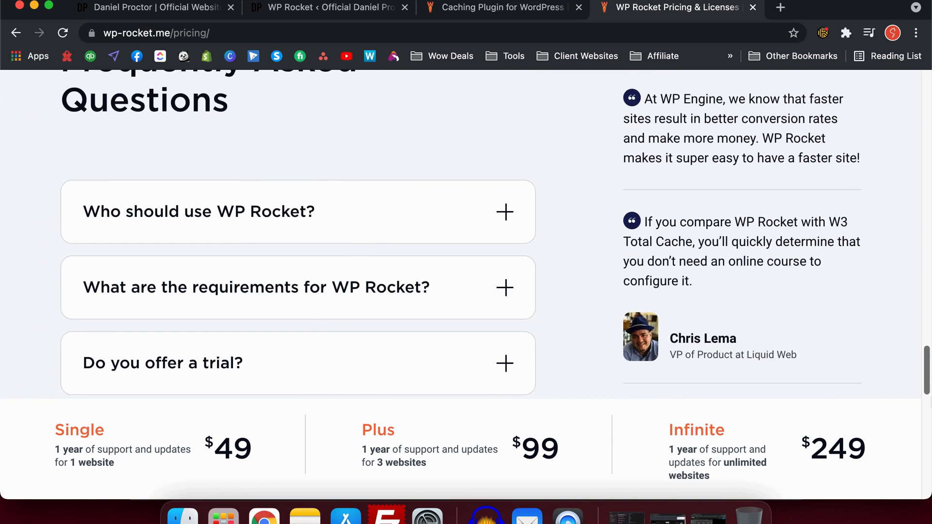
scroll(466, 233, "down", 5)
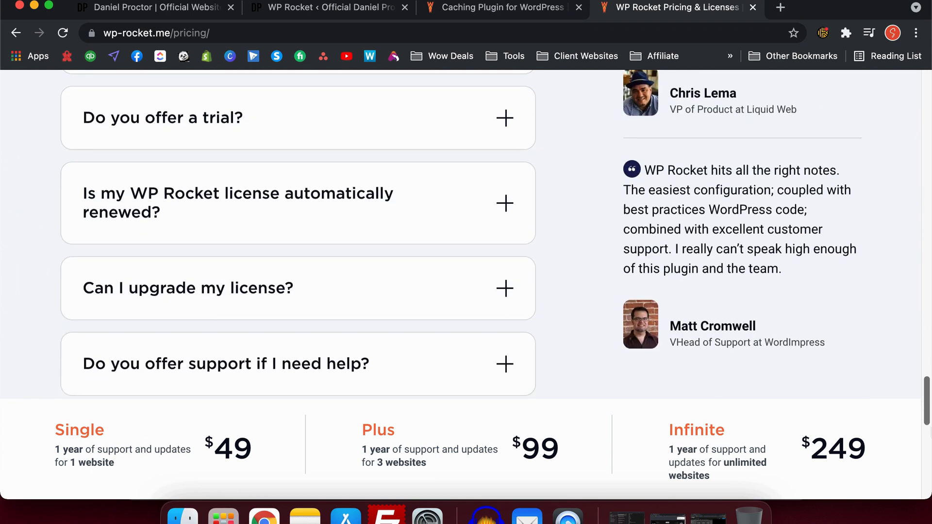
scroll(466, 233, "down", 5)
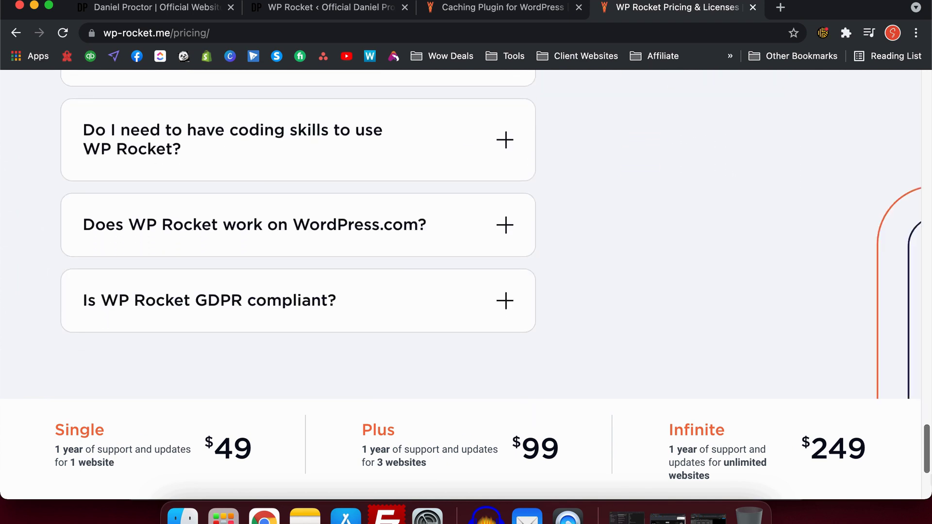
Step: Scroll back up to the included-features list: quick setup, support, eCommerce, multilingual, advanced
scroll(467, 233, "up", 5)
scroll(902, 313, "up", 15)
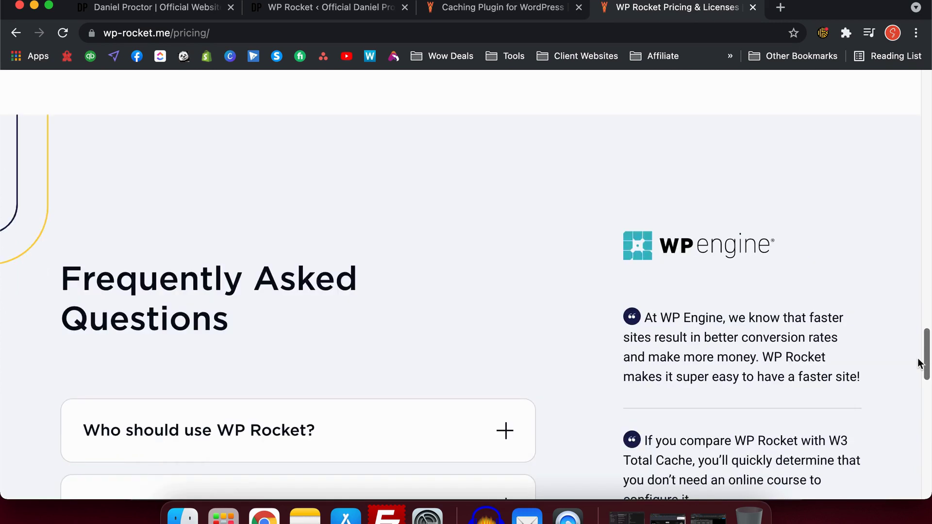
scroll(903, 314, "up", 1)
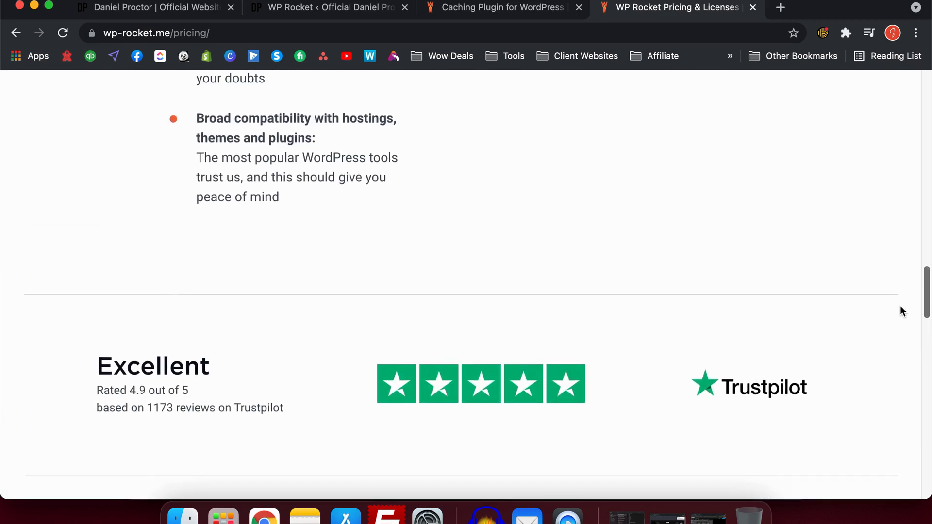
scroll(901, 305, "up", 1)
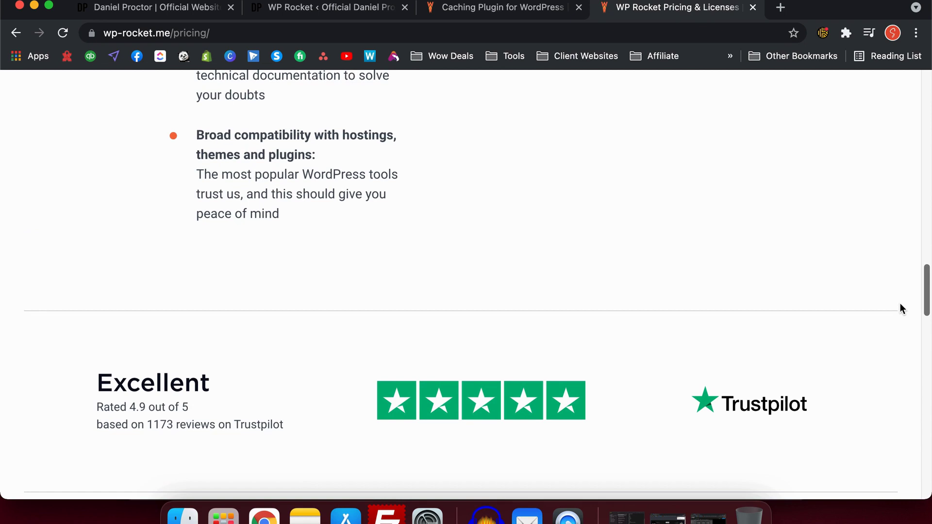
scroll(901, 309, "up", 5)
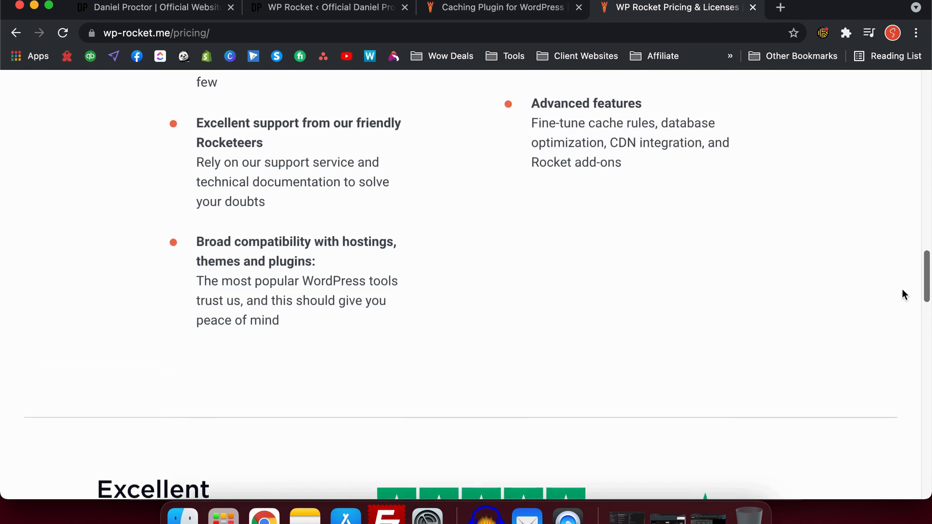
scroll(902, 274, "up", 2)
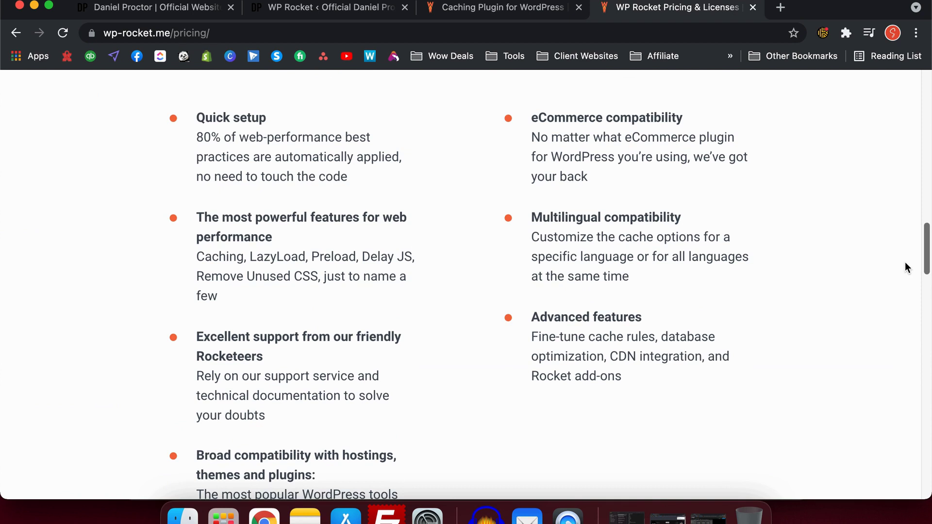
scroll(905, 267, "down", 1)
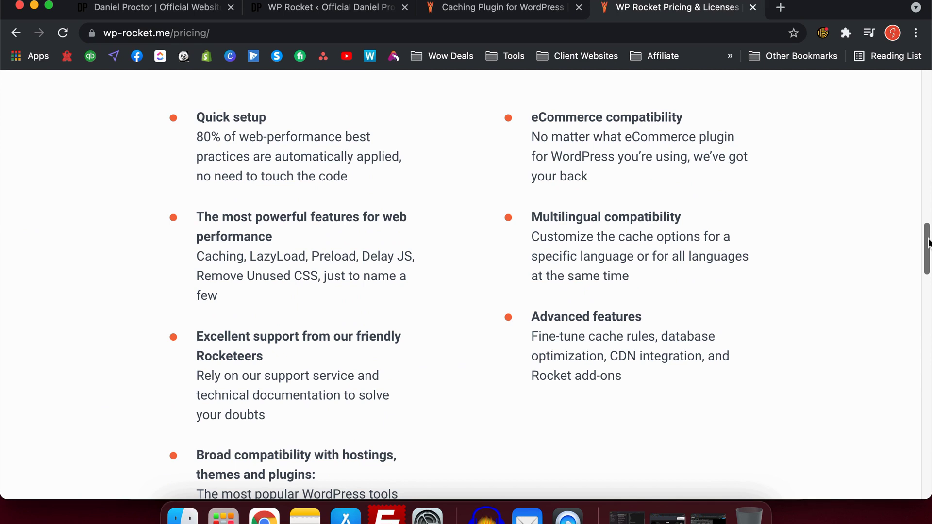
Step: Return to the WP Rocket homepage and bring the 'Already +1,851,000 Websites in Orbit' banner into view
left_click_drag(928, 243, 929, 306)
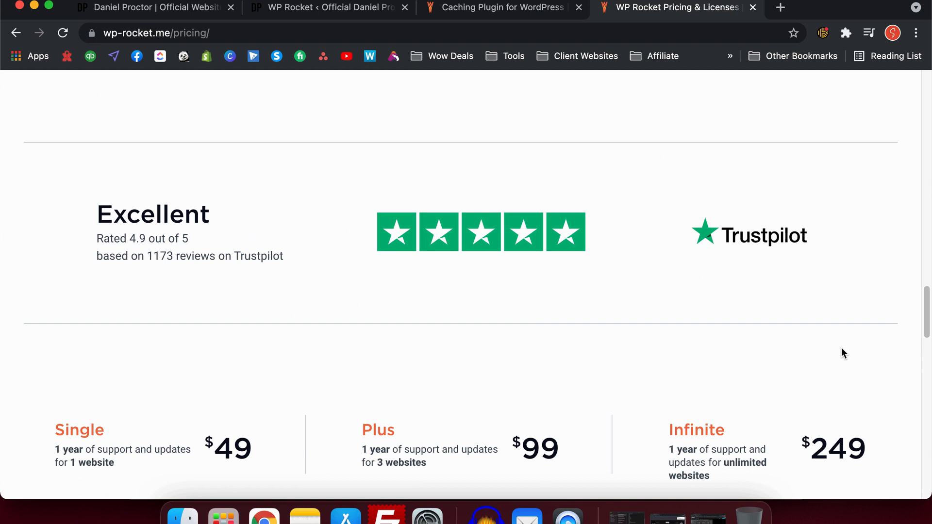
left_click_drag(923, 325, 915, 93)
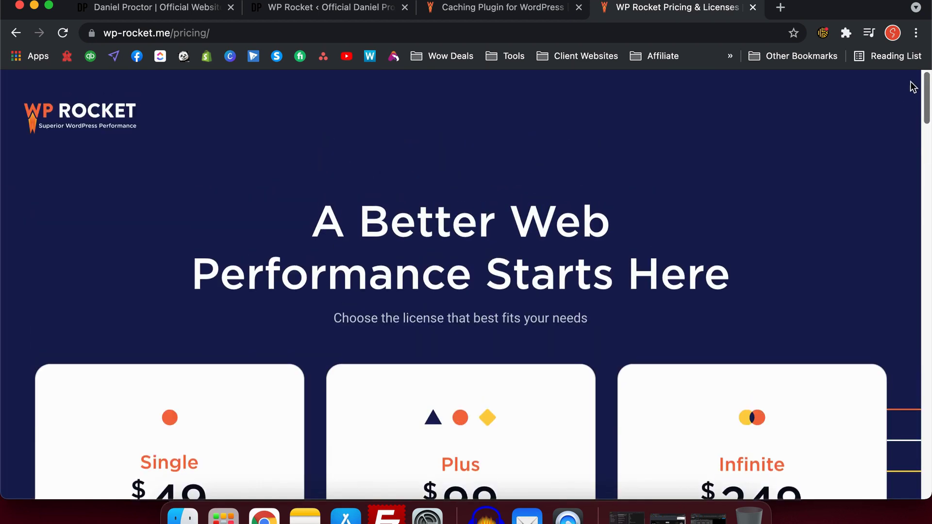
left_click(38, 121)
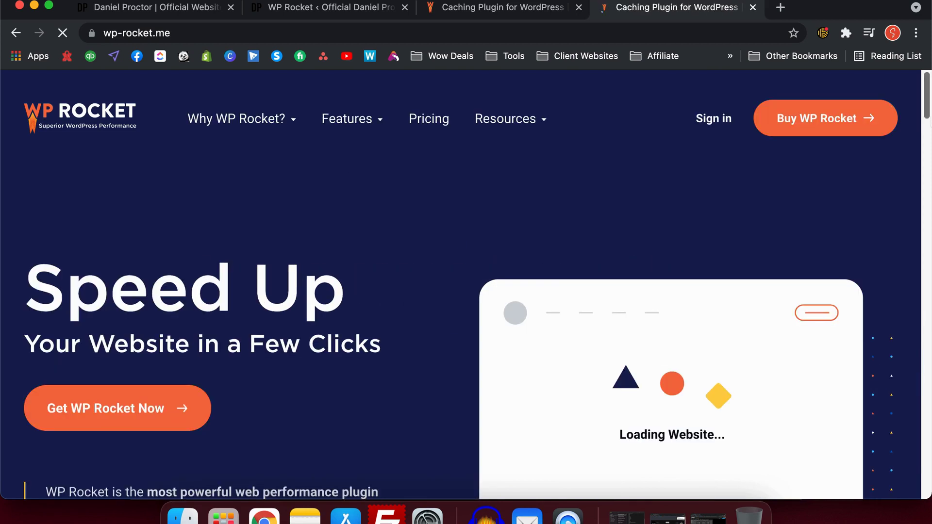
left_click(928, 255)
left_click(928, 255)
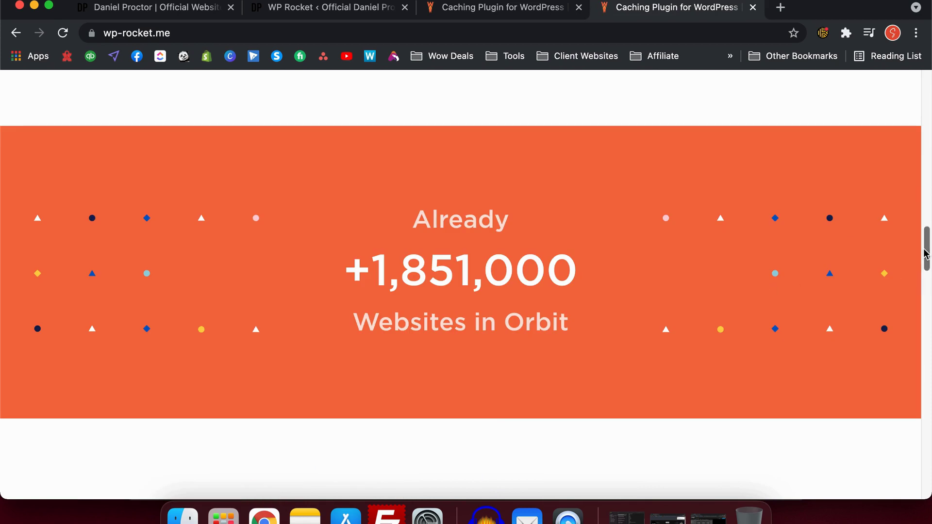
Step: Switch to the WordPress site and go to Plugins > Add New from the admin dashboard
left_click(108, 7)
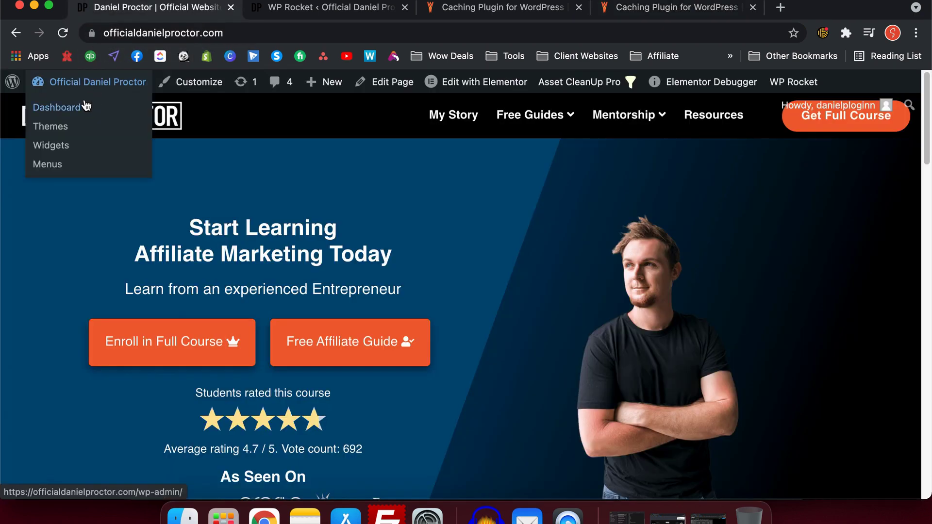
left_click(85, 100)
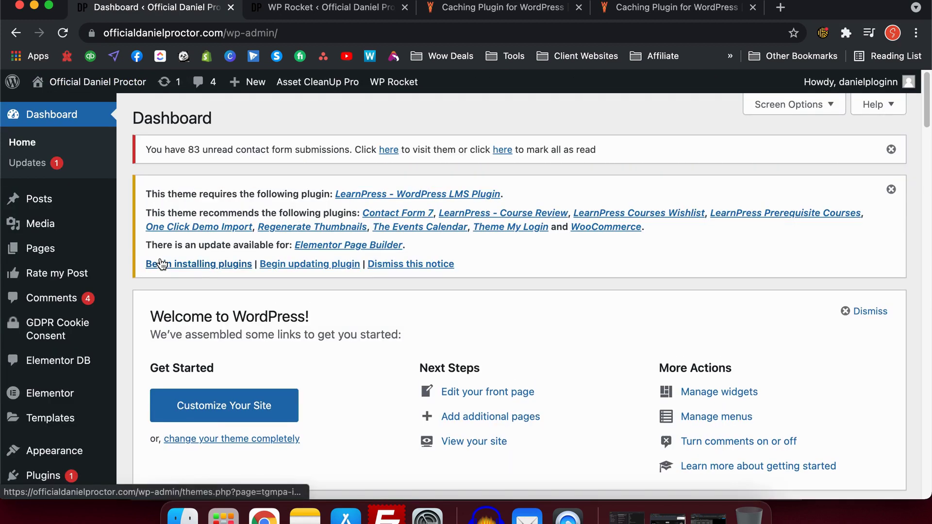
scroll(160, 265, "down", 5)
mouse_move(104, 330)
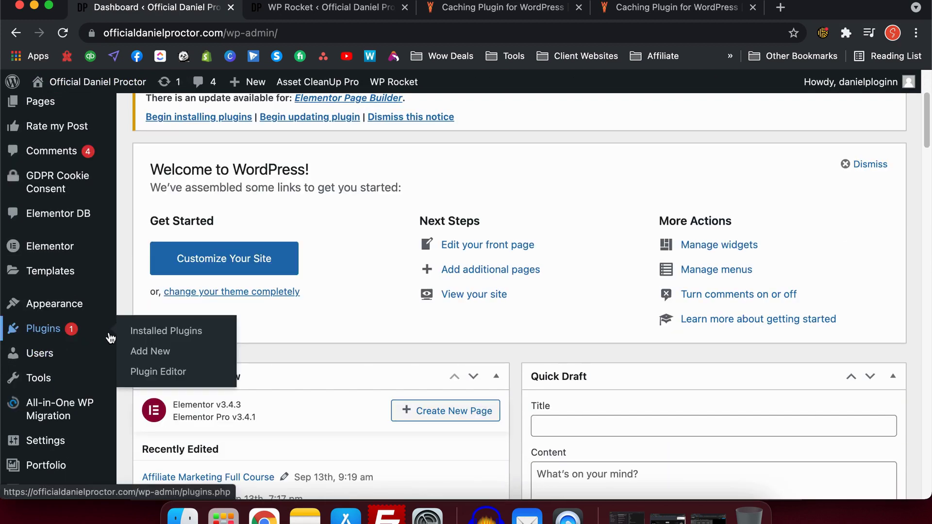
left_click(219, 332)
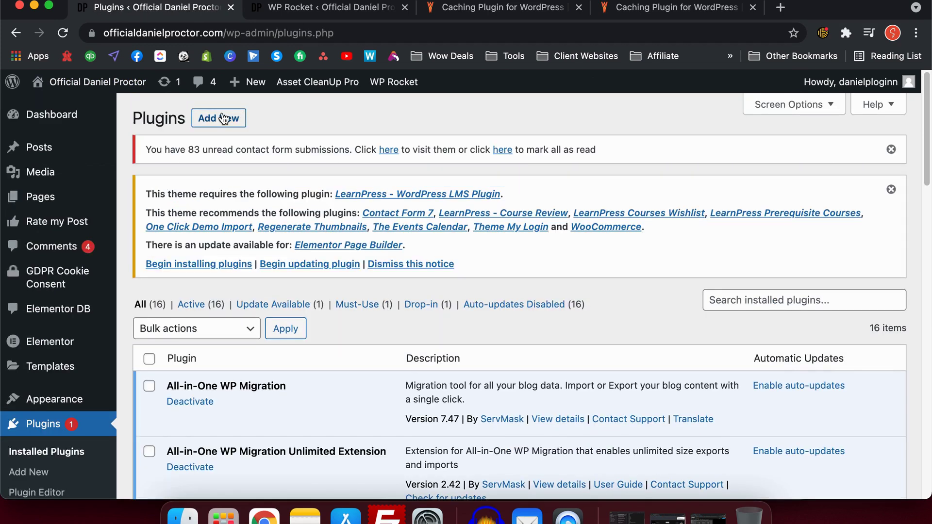
left_click(224, 119)
Step: Search the plugin directory for 'wp rocket'
left_click(775, 301)
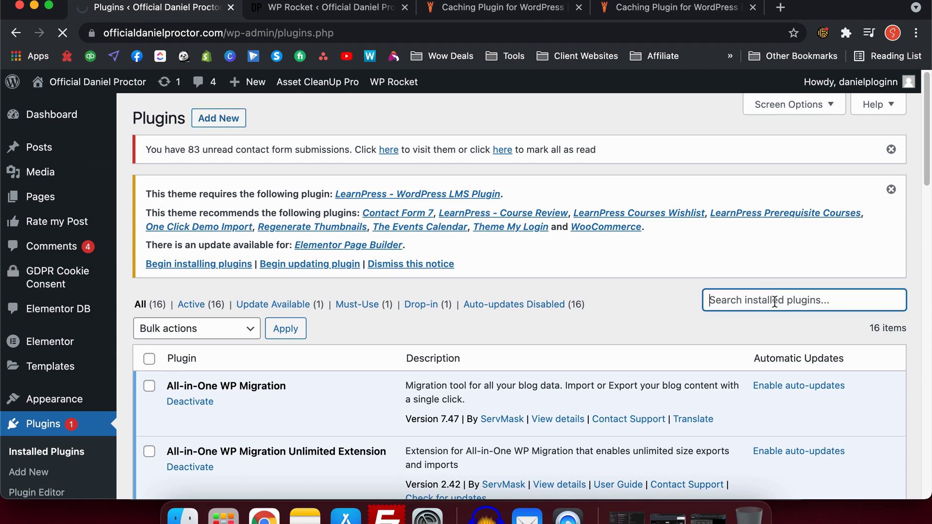
left_click(30, 472)
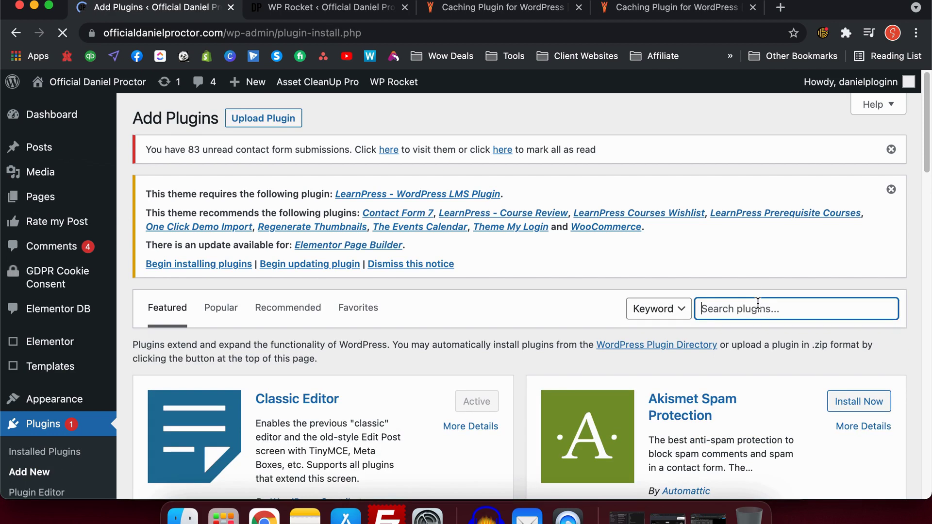
type("wp rocket")
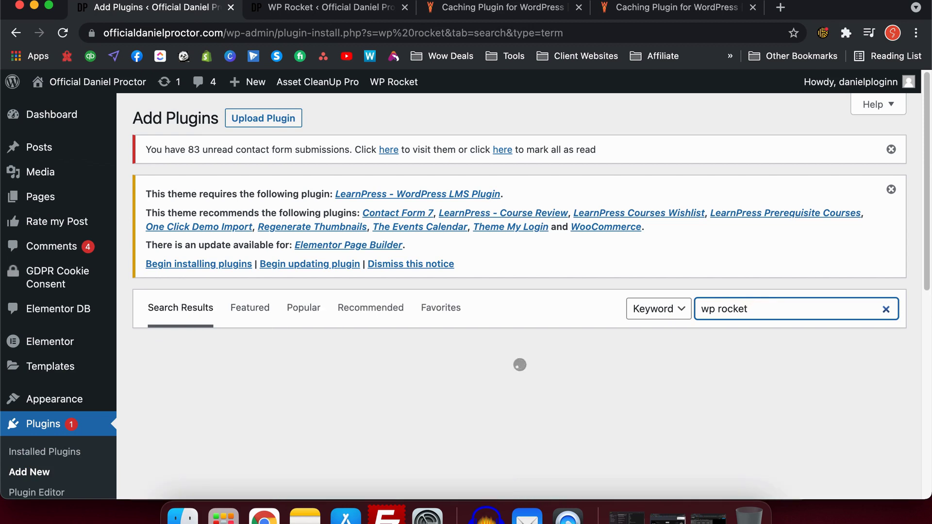
scroll(696, 309, "down", 5)
scroll(696, 309, "up", 5)
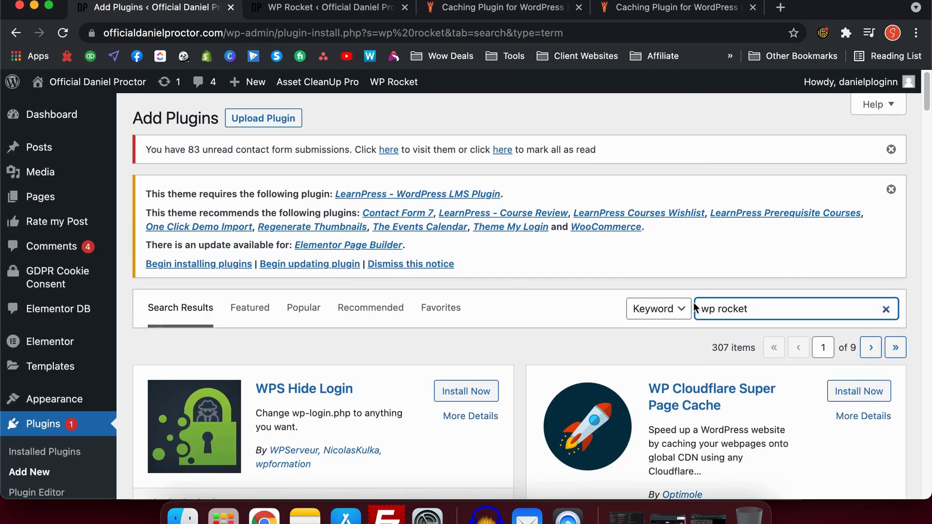
Step: Bring up the Upload Plugin form for installing a plugin from a .zip file
left_click(620, 11)
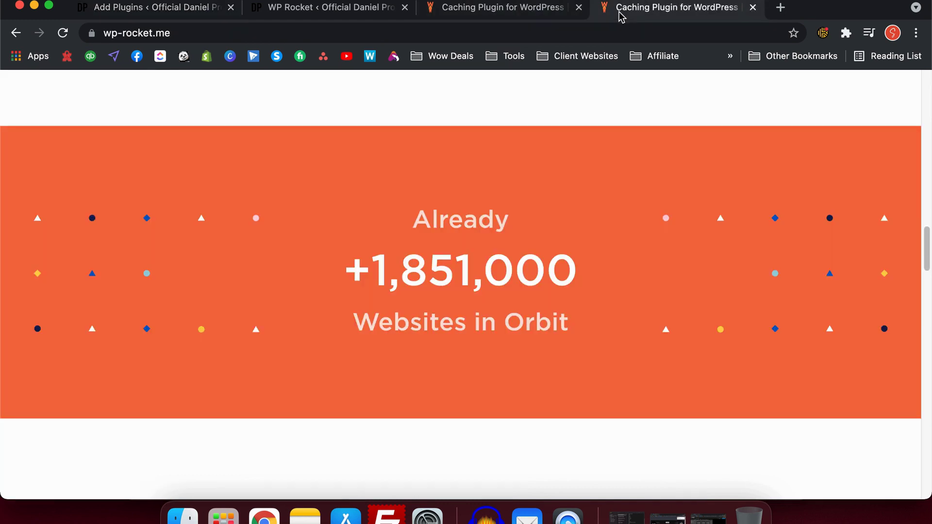
scroll(582, 248, "up", 15)
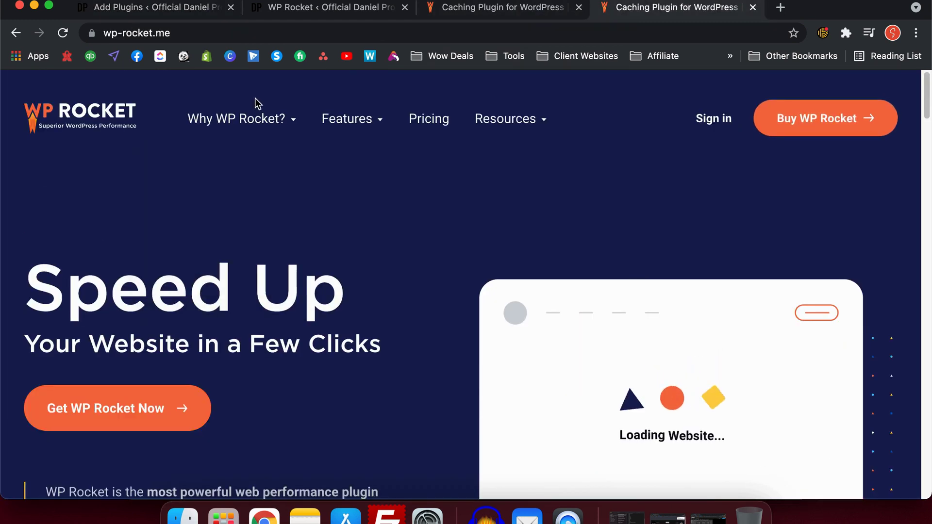
left_click(163, 8)
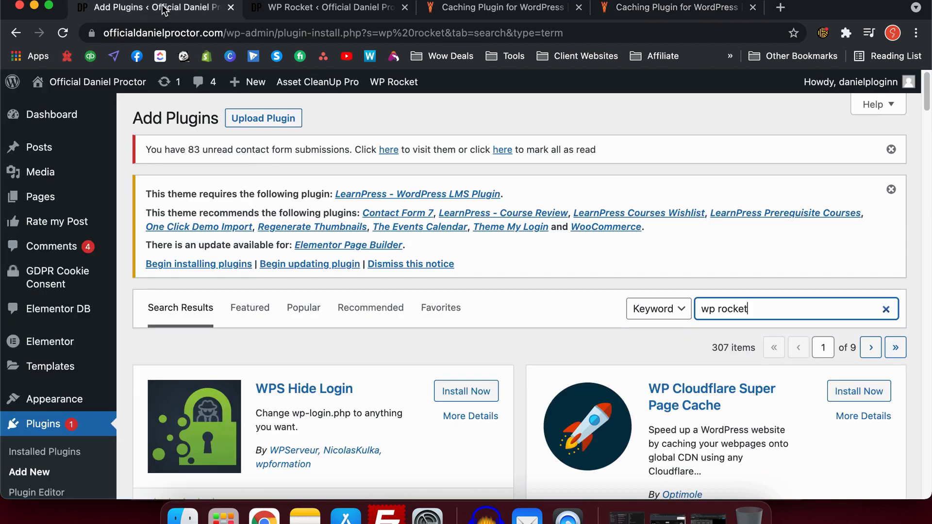
left_click(260, 121)
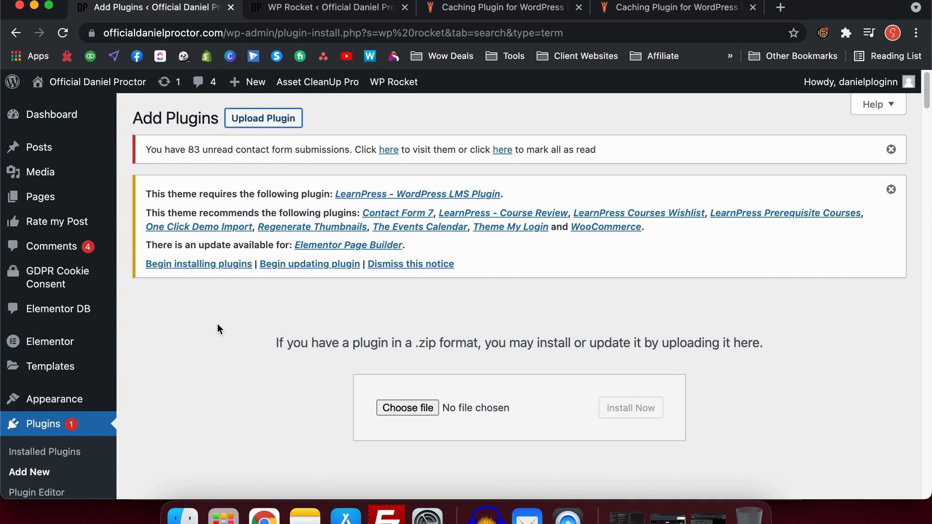
scroll(218, 324, "down", 2)
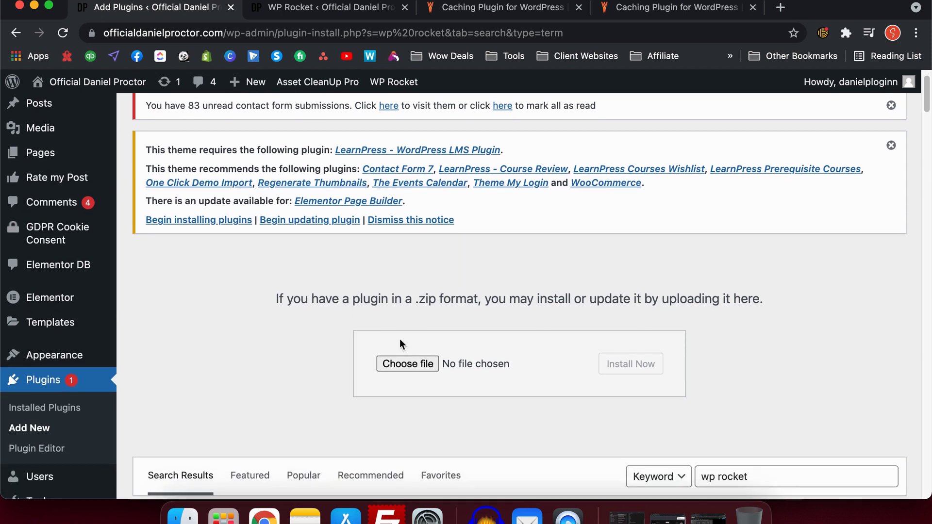
scroll(222, 338, "down", 3)
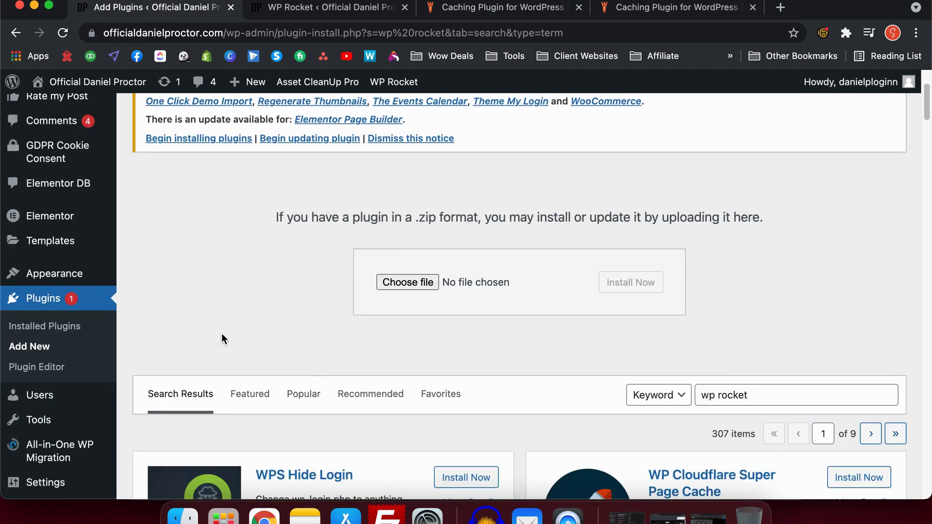
scroll(222, 338, "up", 5)
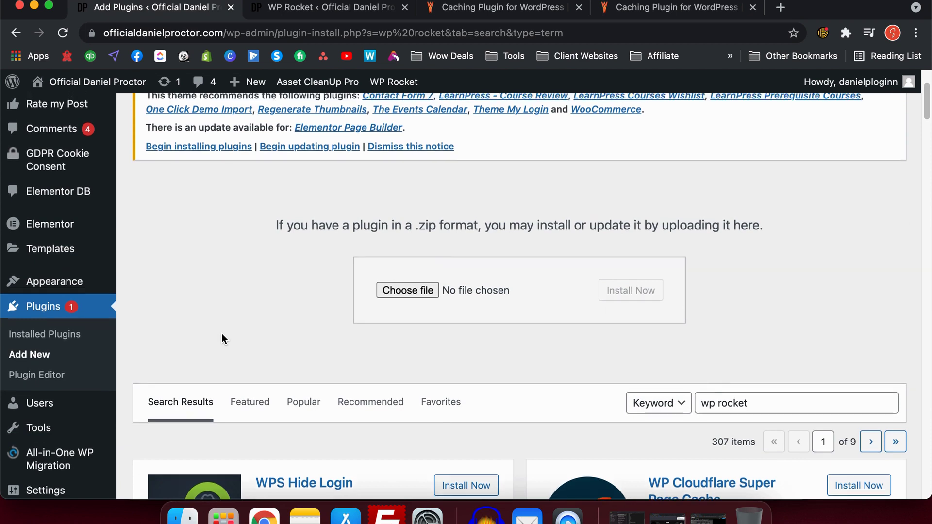
Step: Switch to the site's tab and open the WP Rocket settings dashboard
left_click(311, 10)
scroll(345, 311, "up", 15)
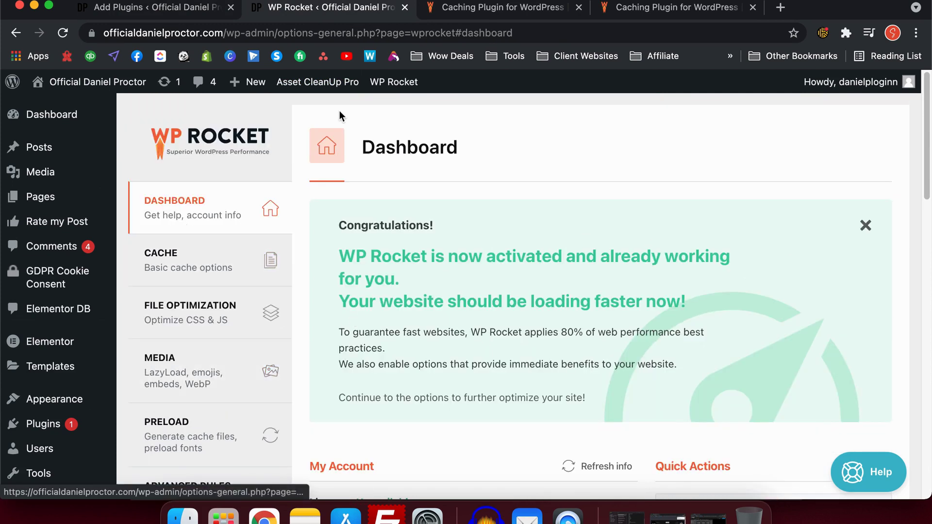
mouse_move(384, 90)
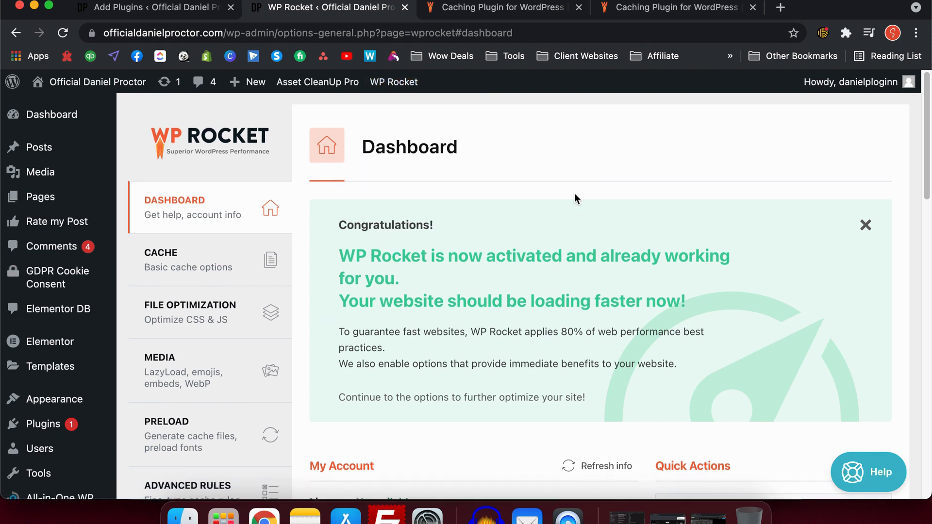
scroll(575, 193, "down", 6)
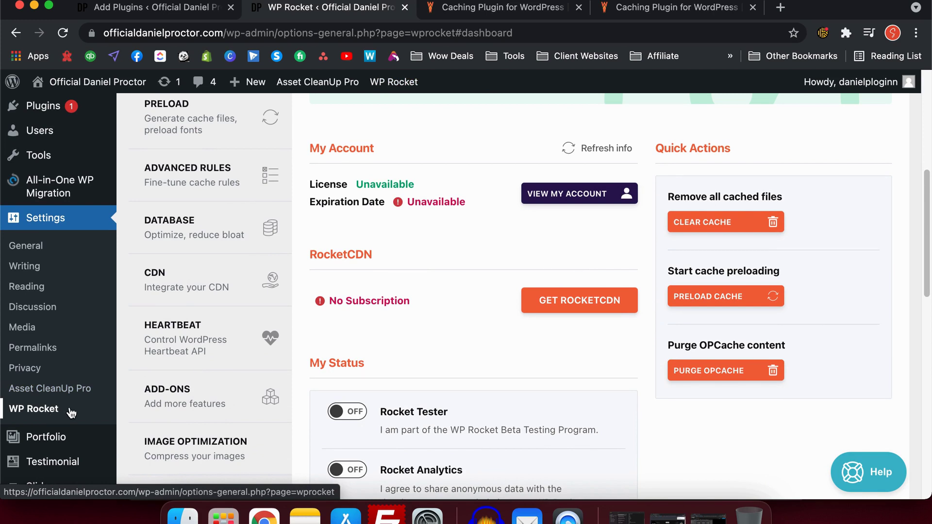
left_click(71, 412)
Step: Scroll through the WP Rocket dashboard and back up to the Congratulations notice
scroll(355, 284, "up", 3)
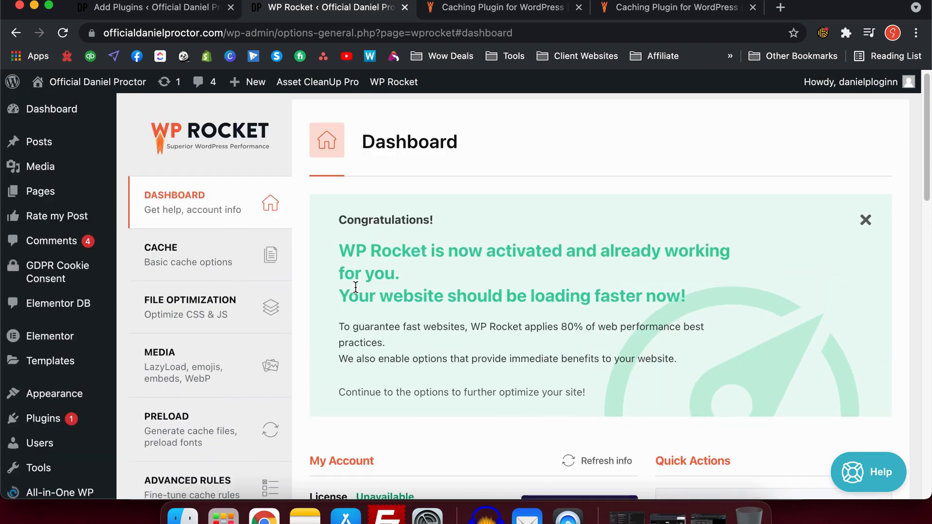
scroll(356, 288, "down", 3)
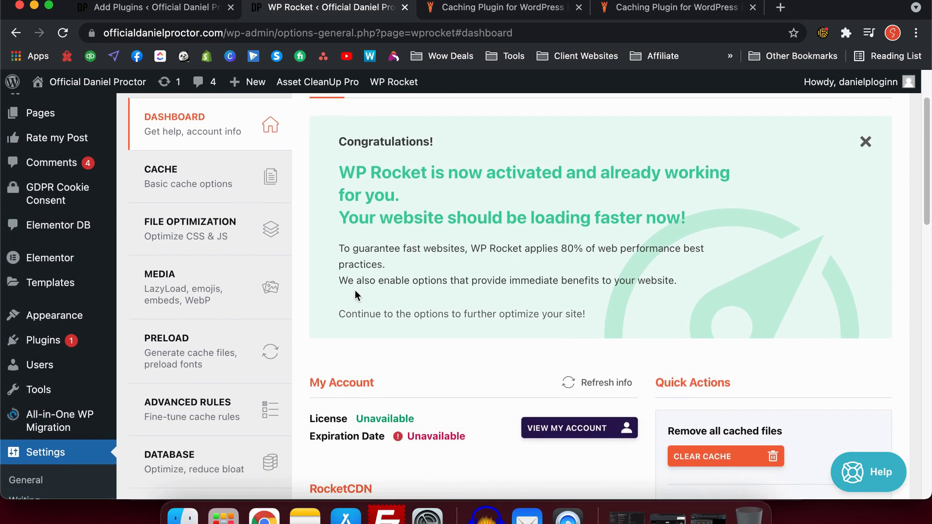
scroll(354, 291, "down", 3)
left_click_drag(319, 311, 394, 309)
left_click(426, 311)
scroll(426, 311, "down", 2)
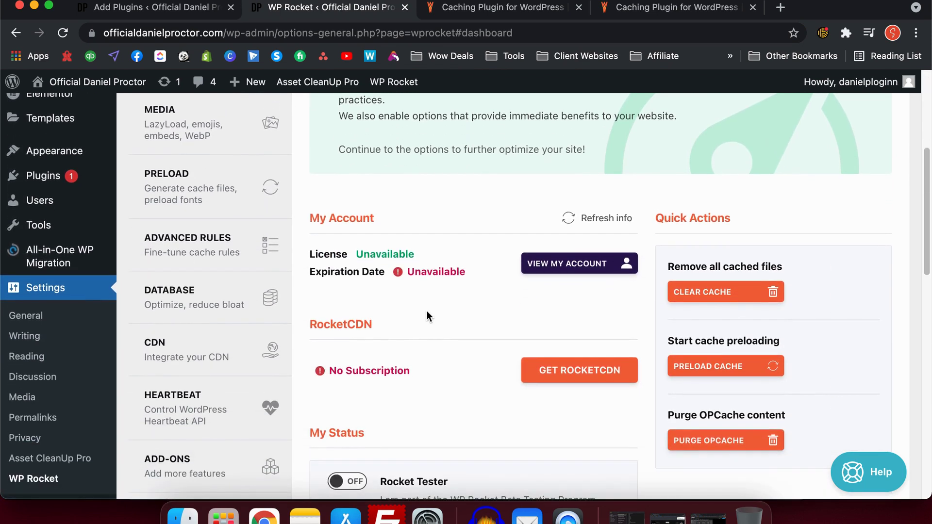
scroll(427, 315, "down", 1)
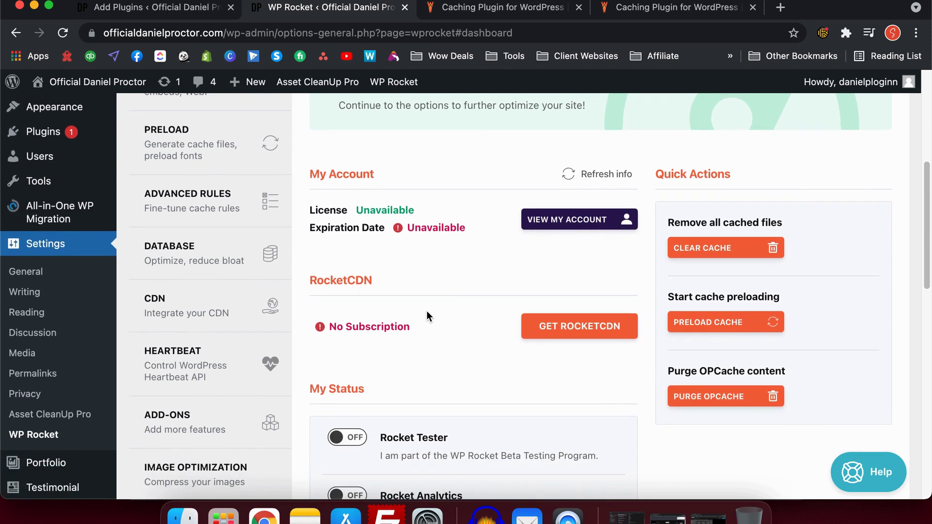
scroll(426, 313, "down", 1)
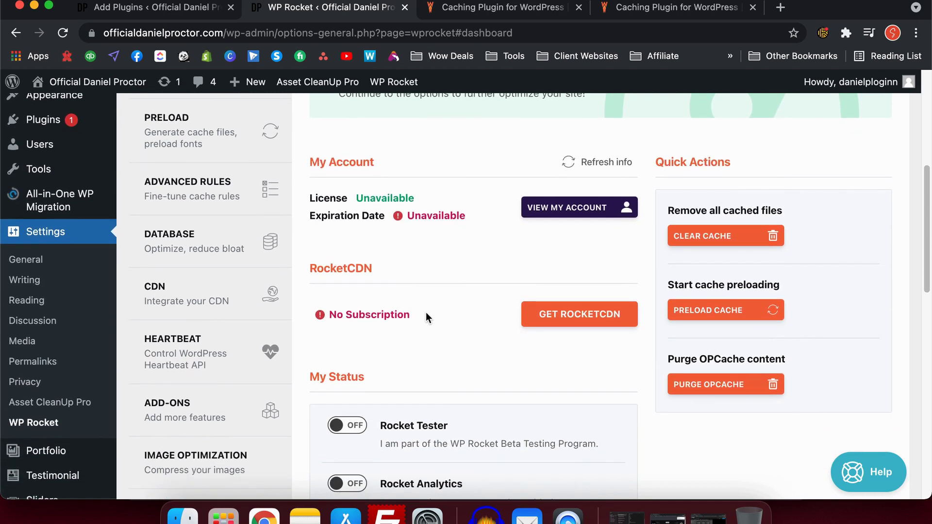
scroll(426, 313, "down", 1)
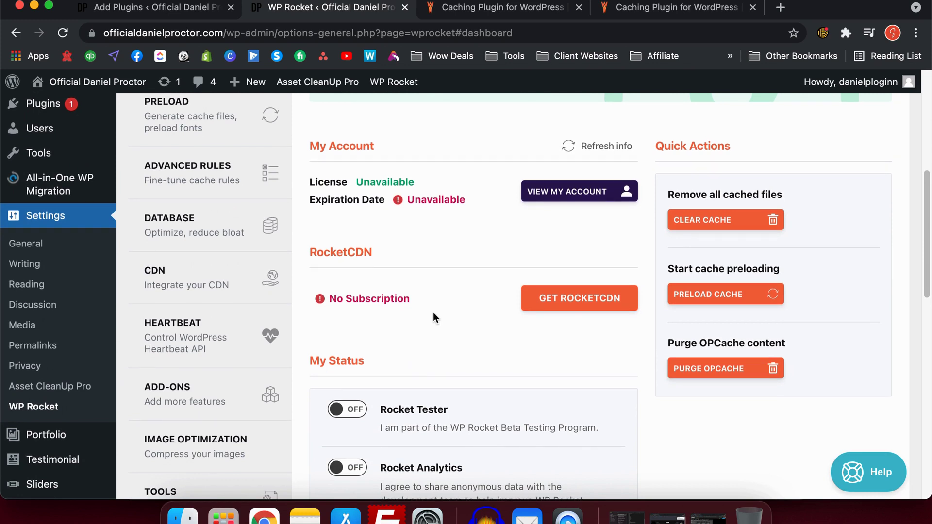
scroll(433, 313, "down", 1)
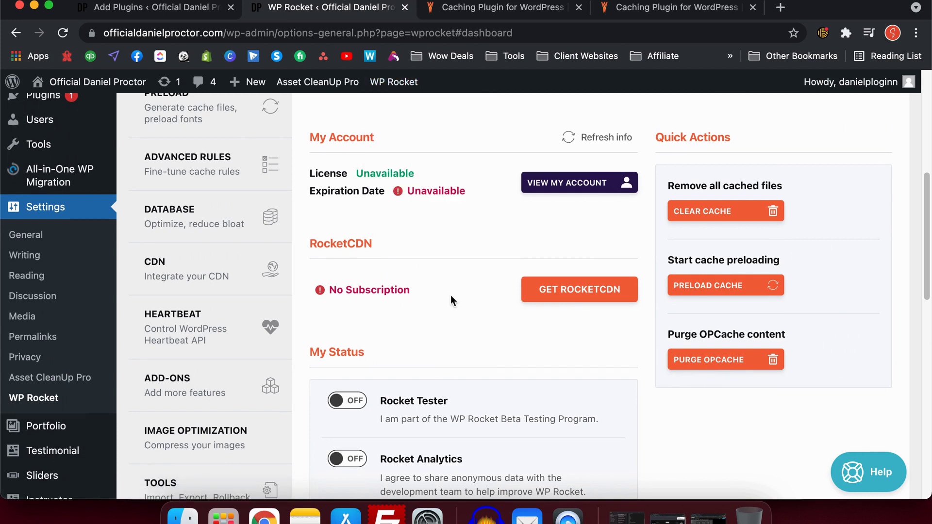
scroll(450, 295, "up", 7)
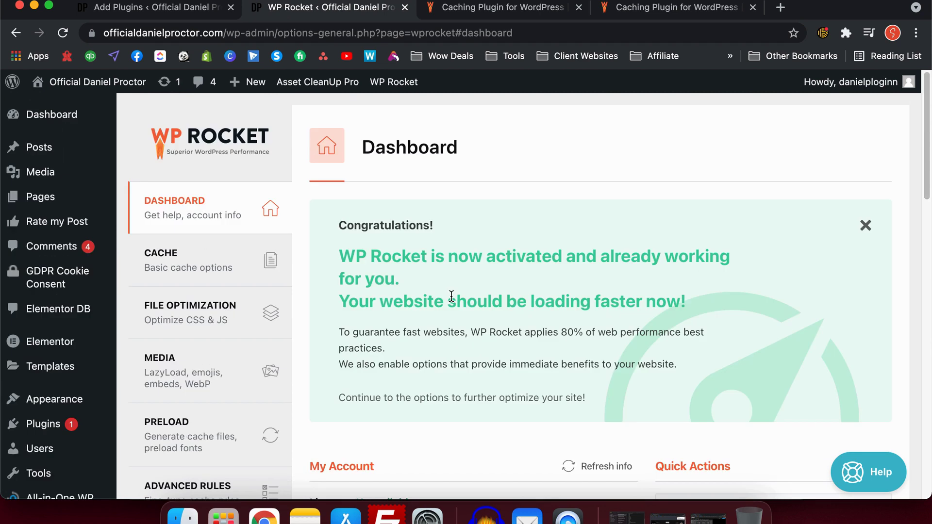
Step: Open the Cache tab and confirm mobile caching and separate mobile cache files are both ticked
left_click(203, 252)
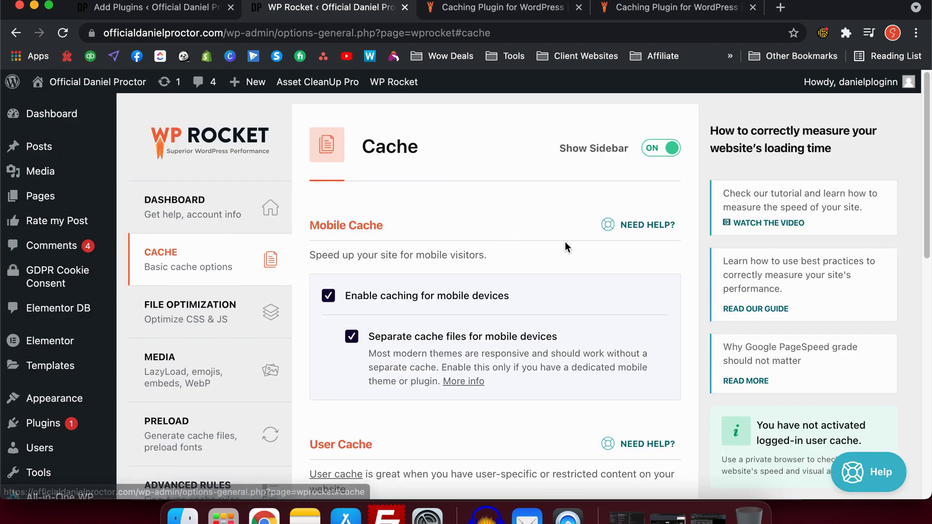
scroll(573, 249, "down", 1)
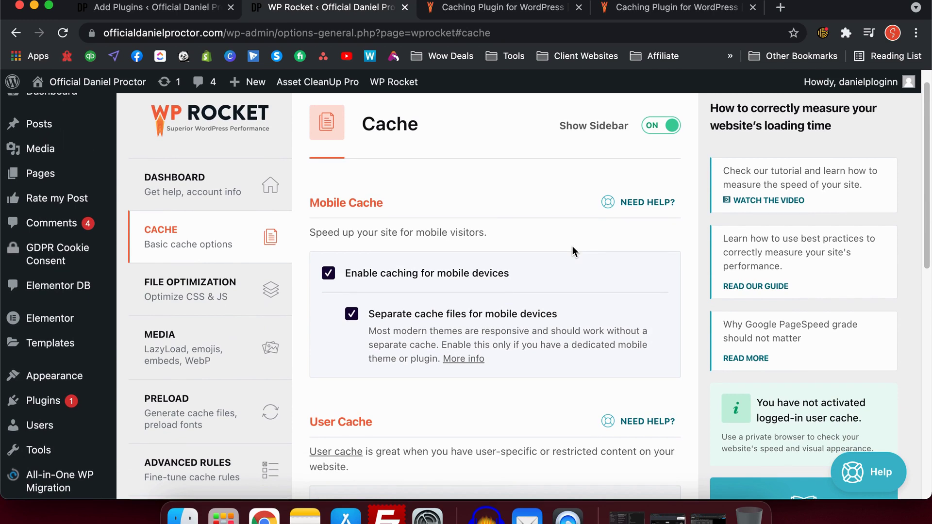
scroll(573, 249, "down", 1)
scroll(572, 247, "down", 1)
scroll(572, 246, "down", 1)
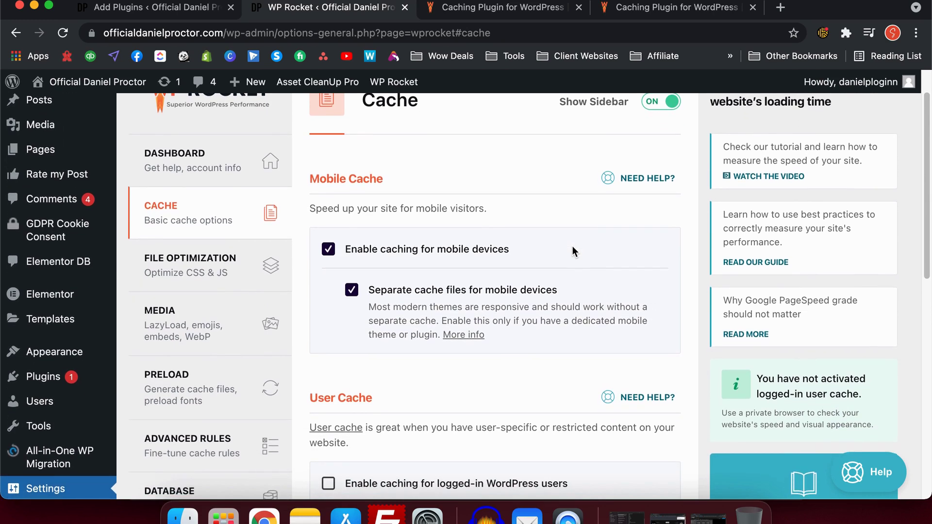
scroll(573, 246, "down", 2)
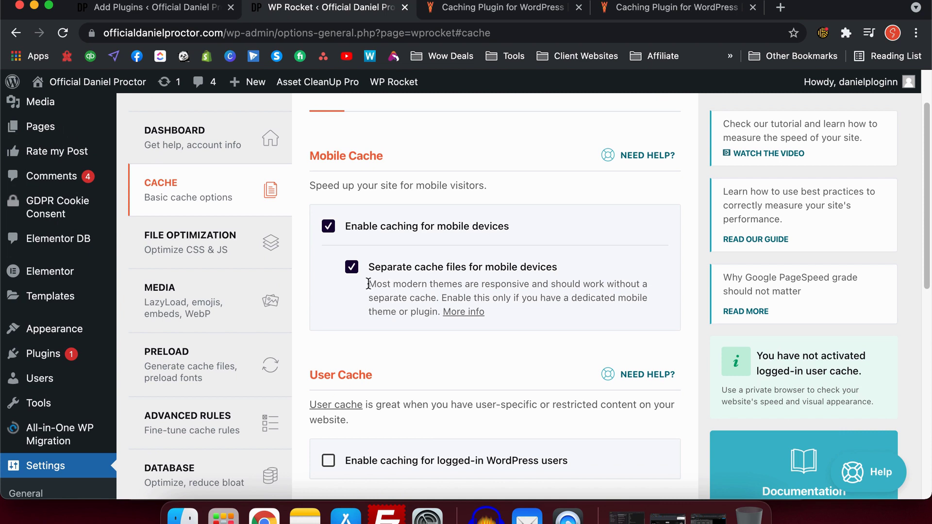
left_click_drag(369, 284, 574, 312)
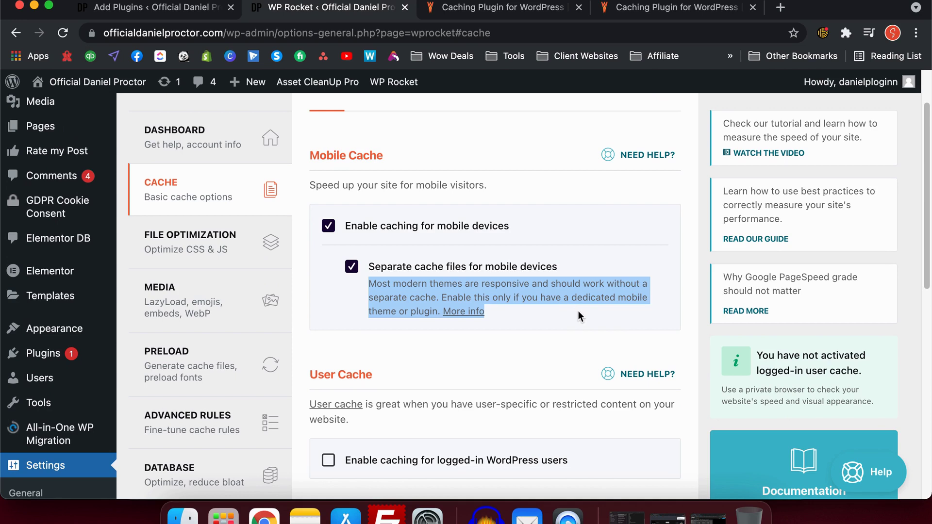
left_click(578, 311)
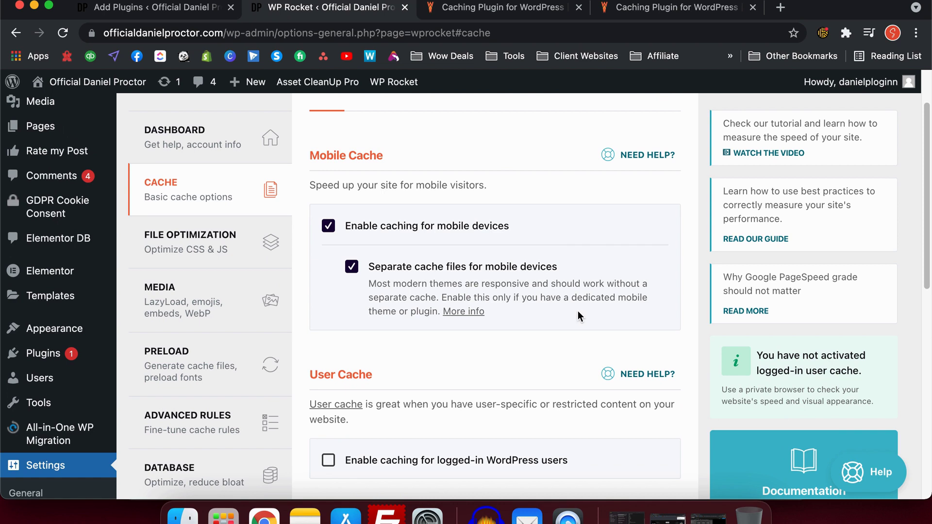
scroll(578, 316, "down", 5)
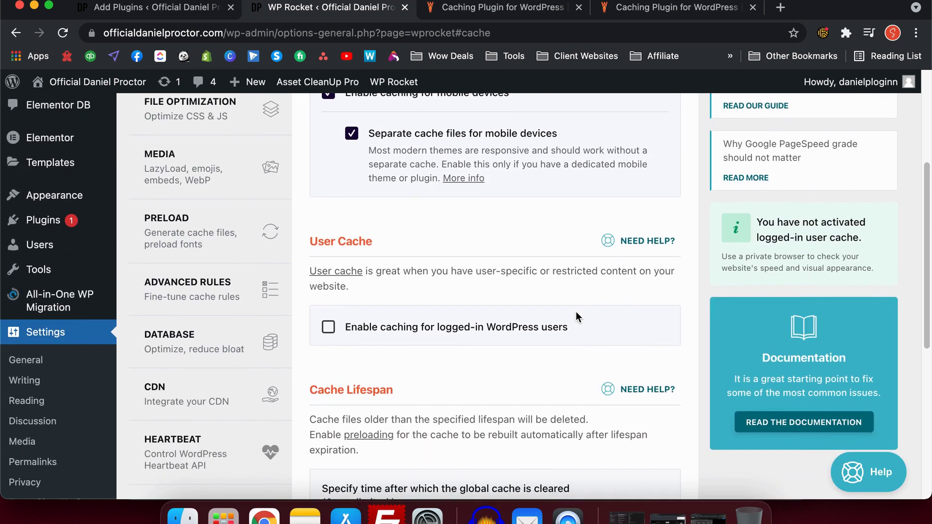
scroll(576, 316, "down", 2)
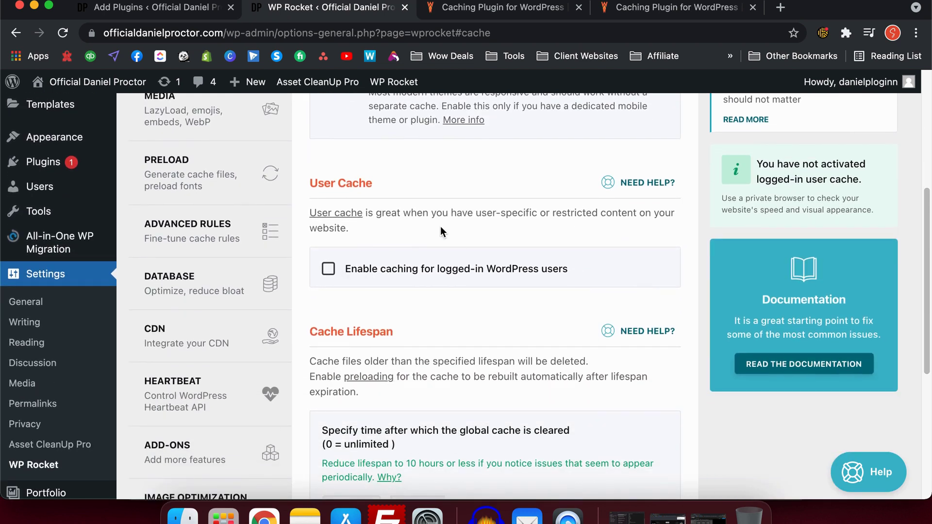
scroll(442, 227, "down", 1)
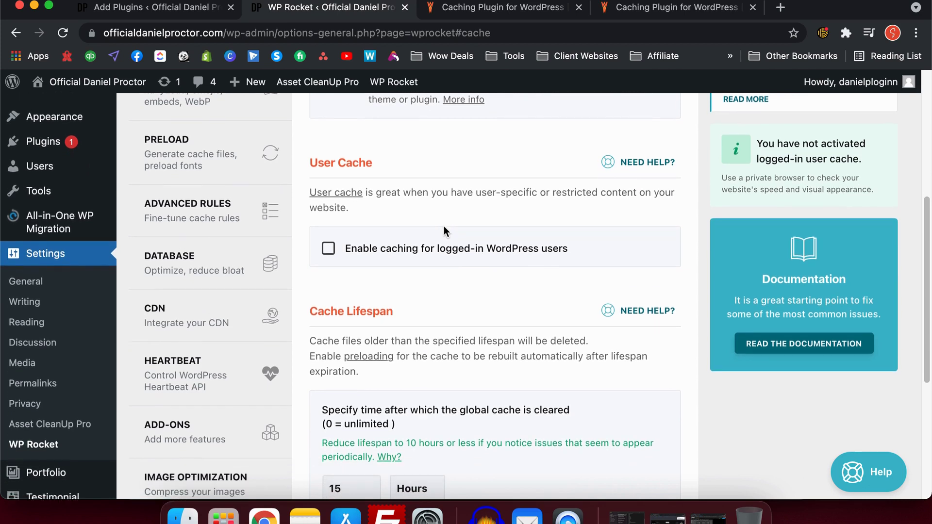
scroll(444, 229, "down", 1)
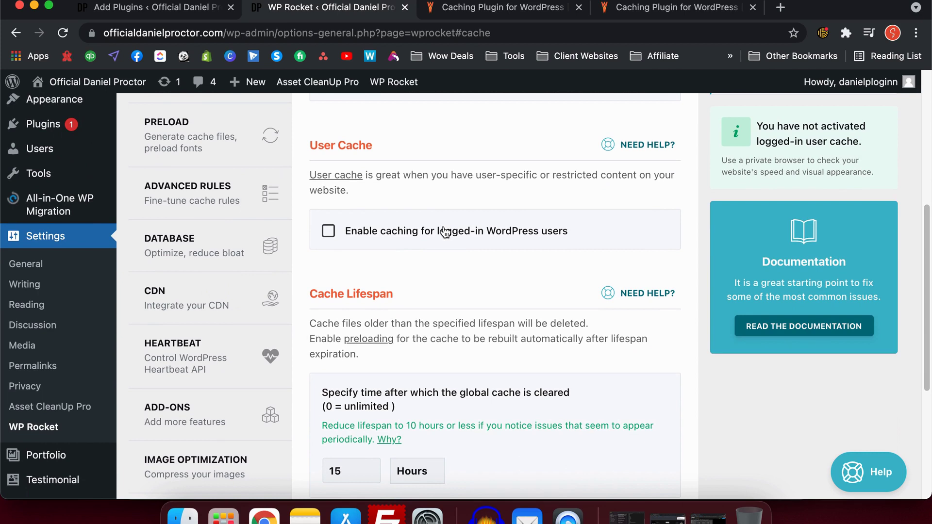
scroll(445, 232, "down", 1)
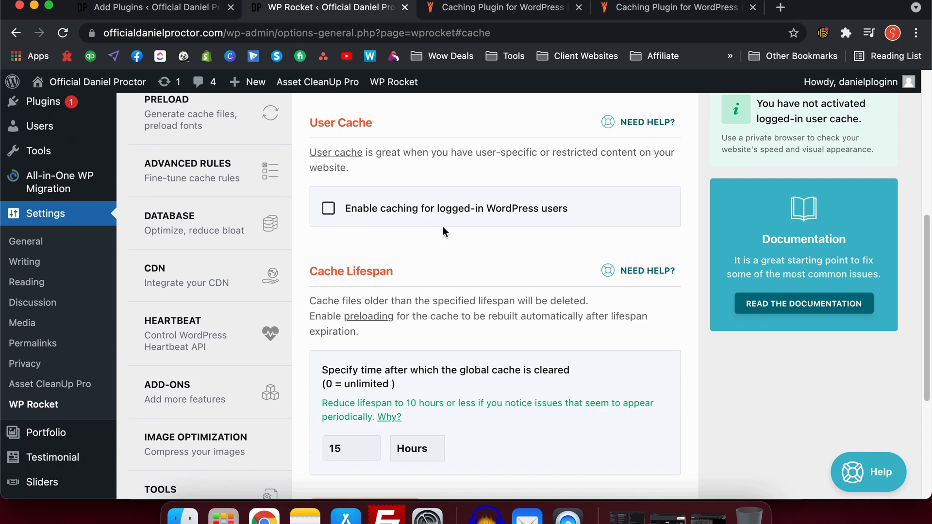
scroll(443, 227, "down", 1)
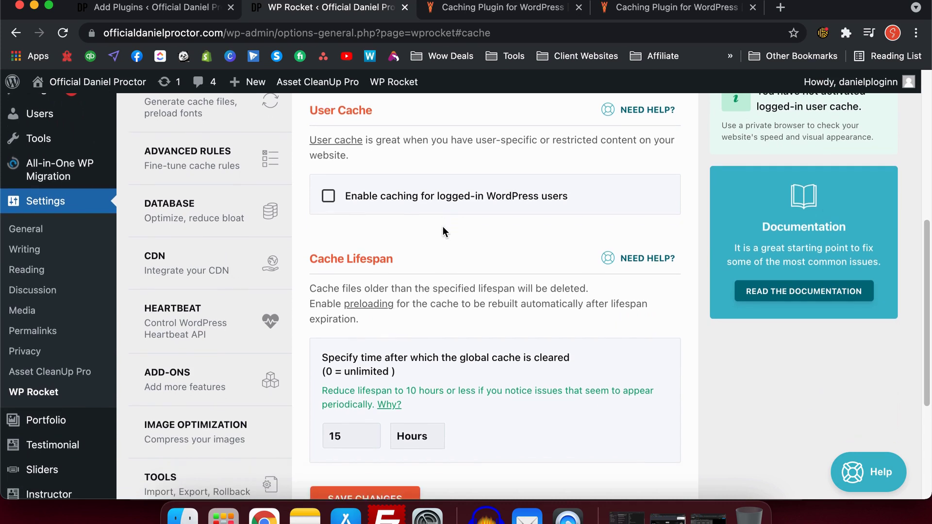
scroll(443, 232, "down", 5)
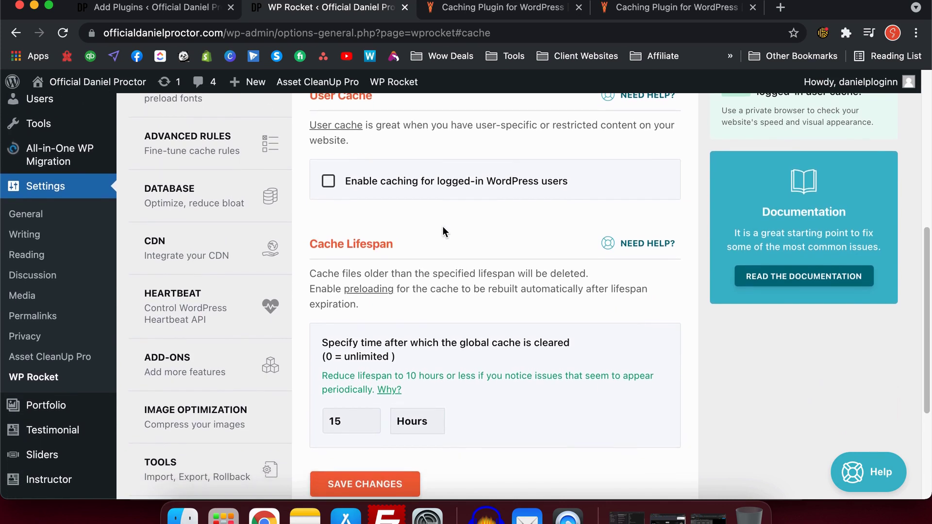
left_click_drag(351, 334, 329, 334)
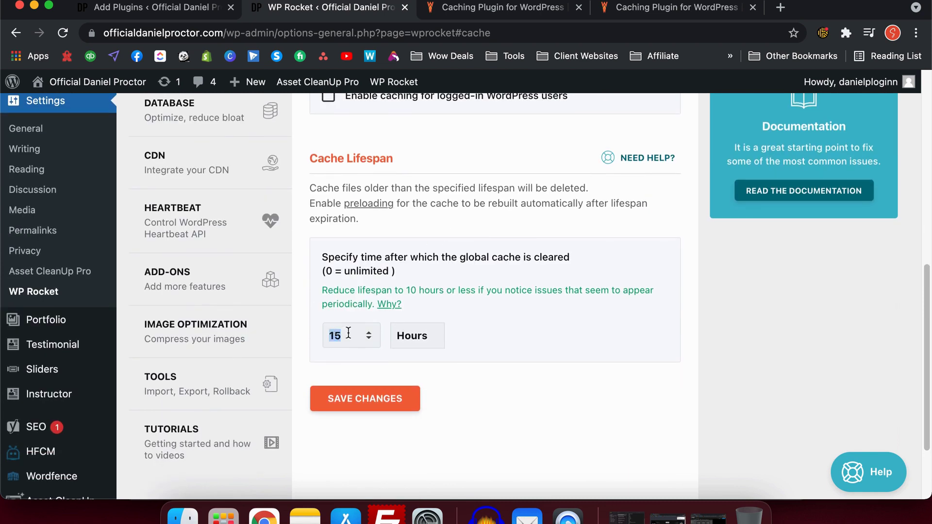
left_click(521, 332)
left_click(444, 340)
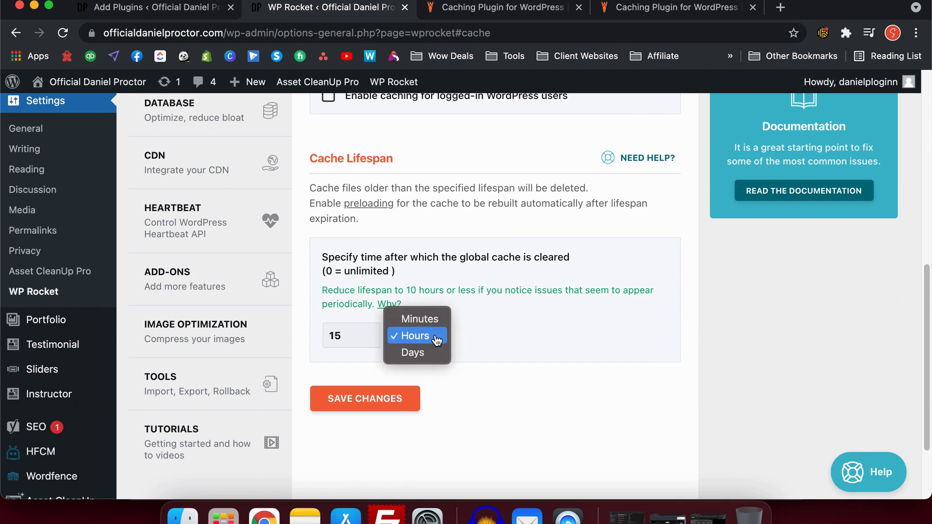
left_click(531, 348)
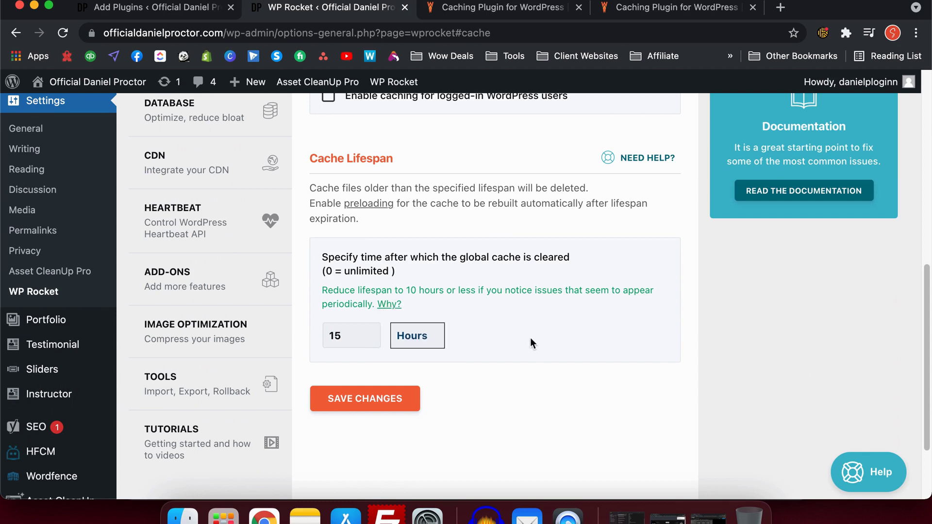
left_click(510, 250)
Step: Save File Optimization with Minify CSS/JavaScript, deferred JavaScript and delayed JavaScript execution on
scroll(450, 239, "up", 10)
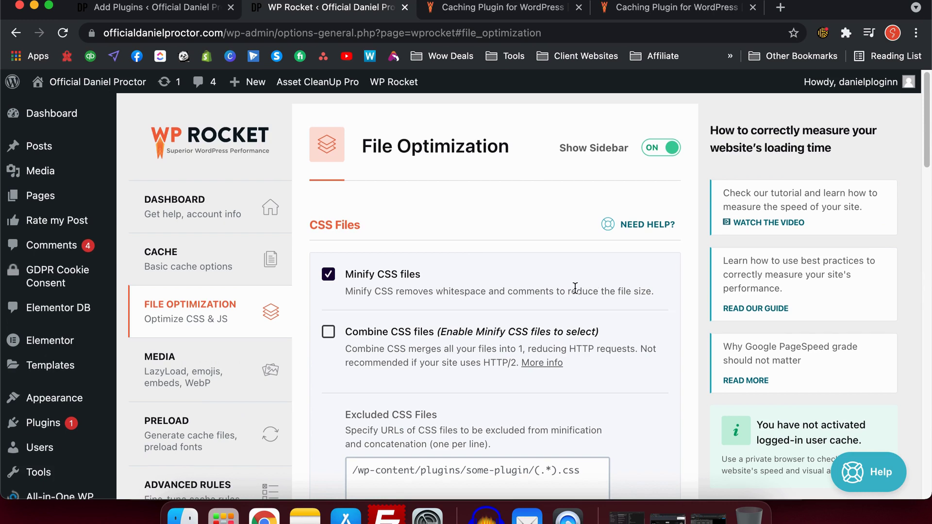
scroll(575, 287, "down", 3)
scroll(520, 304, "down", 8)
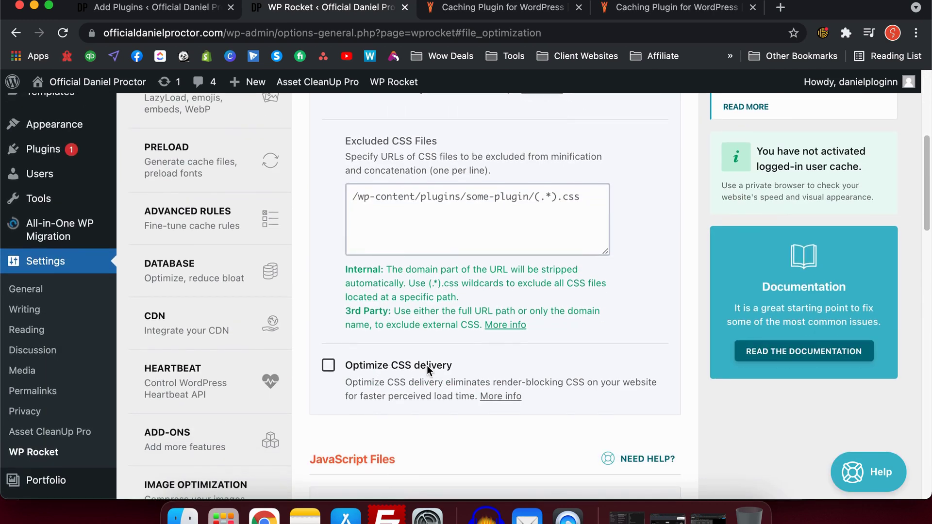
scroll(486, 360, "down", 11)
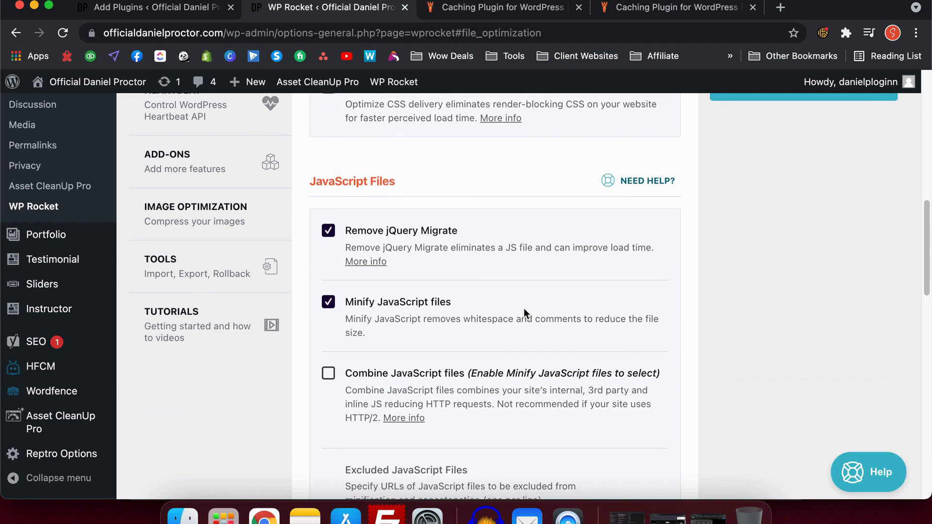
scroll(524, 310, "down", 3)
scroll(531, 300, "down", 4)
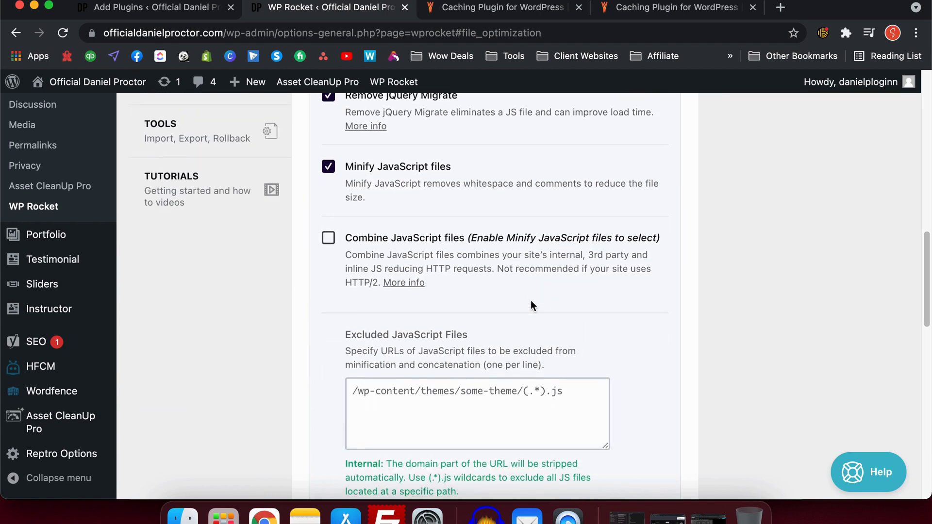
scroll(481, 287, "down", 6)
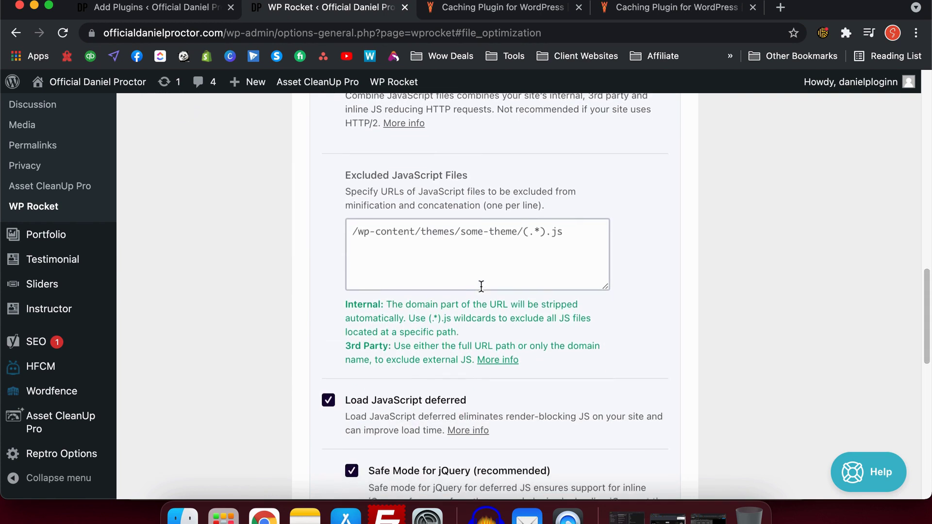
scroll(464, 310, "down", 4)
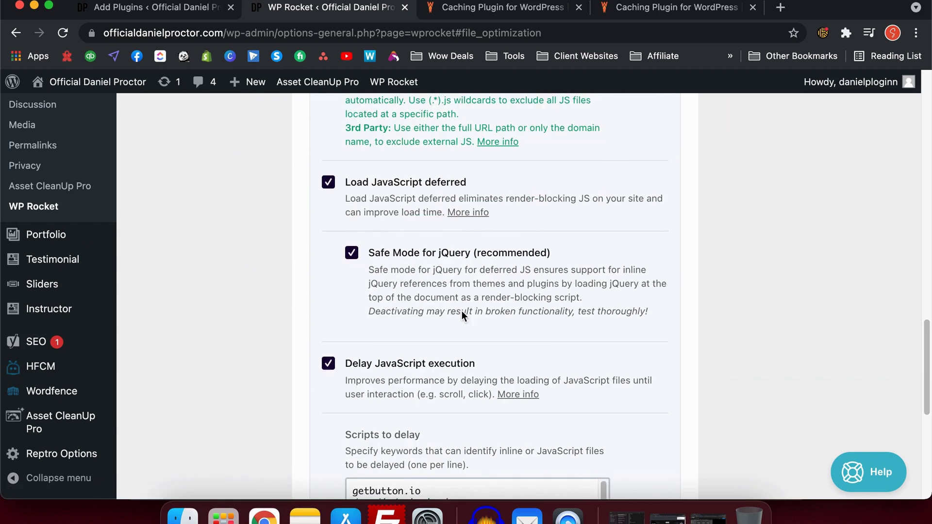
scroll(468, 311, "down", 8)
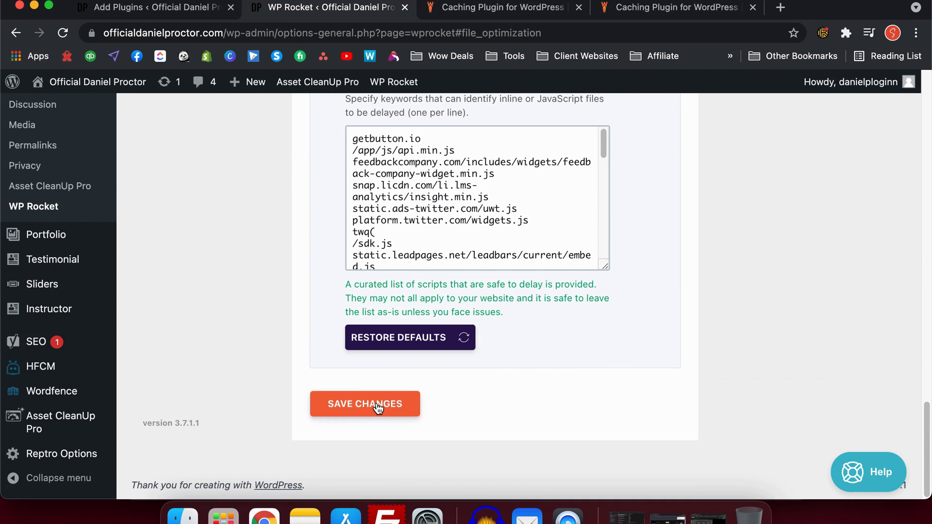
left_click(378, 409)
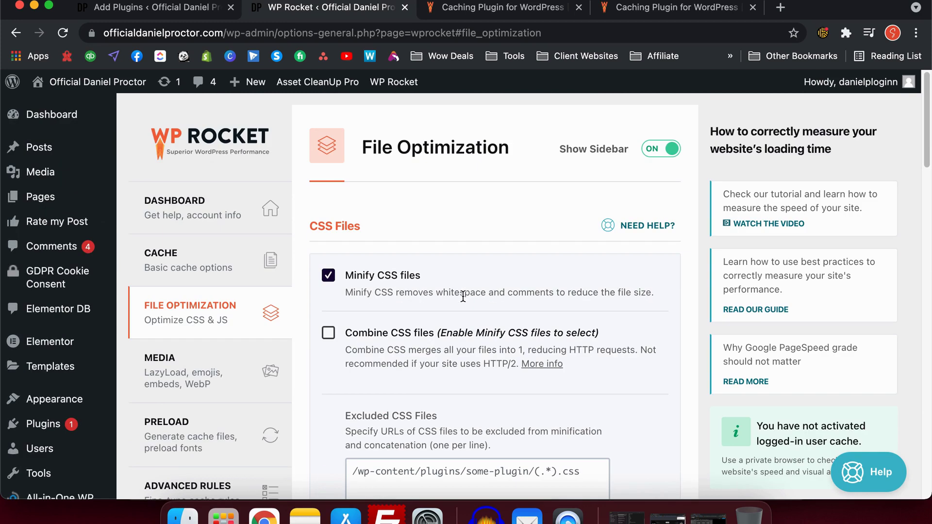
Step: Open the Media tab and check LazyLoad for images, iframes, videos and YouTube preview images
left_click(224, 355)
scroll(372, 274, "down", 2)
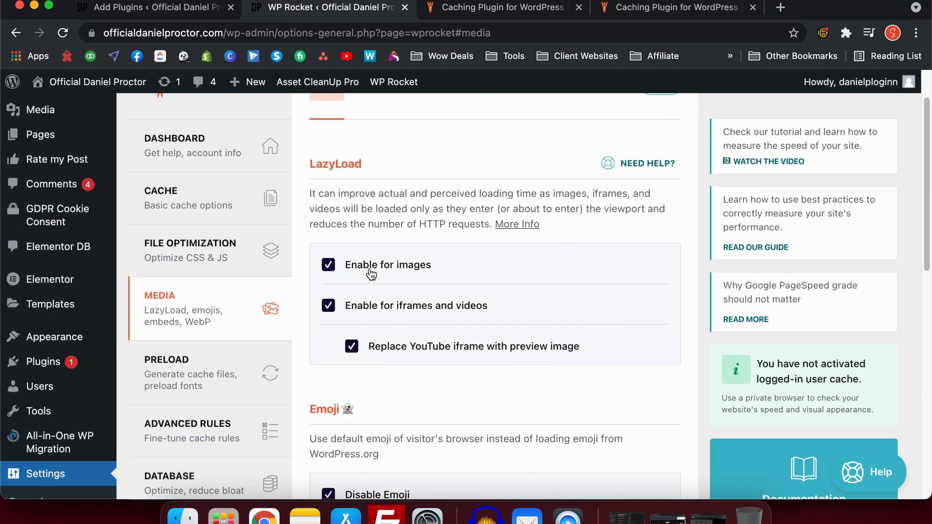
scroll(495, 352, "down", 2)
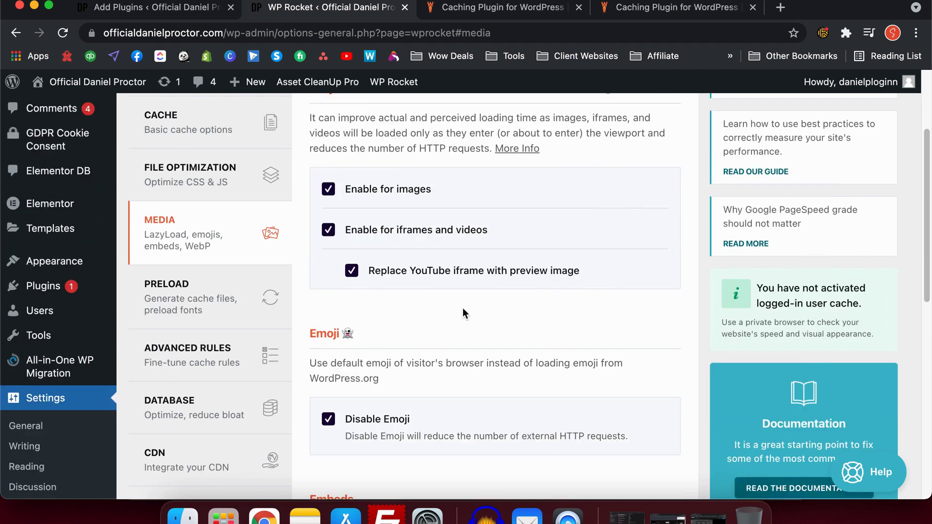
scroll(508, 318, "down", 3)
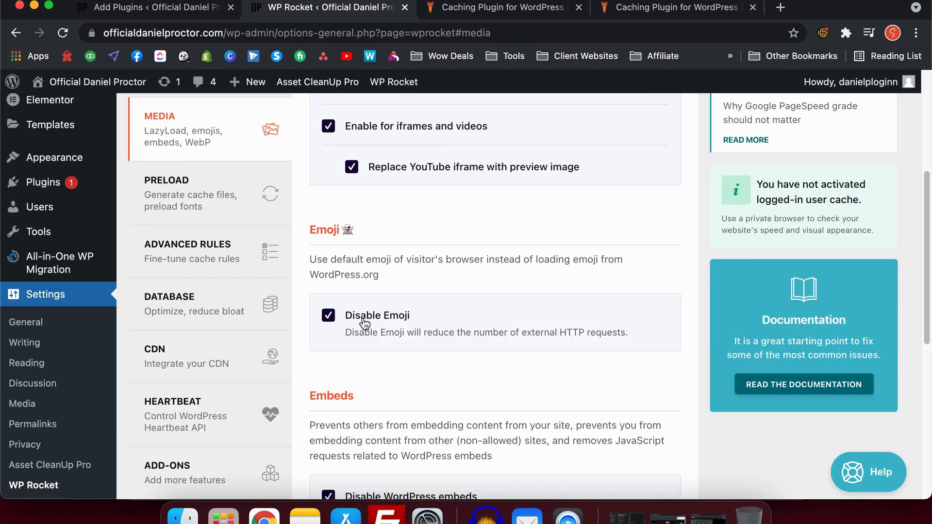
scroll(475, 315, "down", 2)
scroll(492, 305, "down", 3)
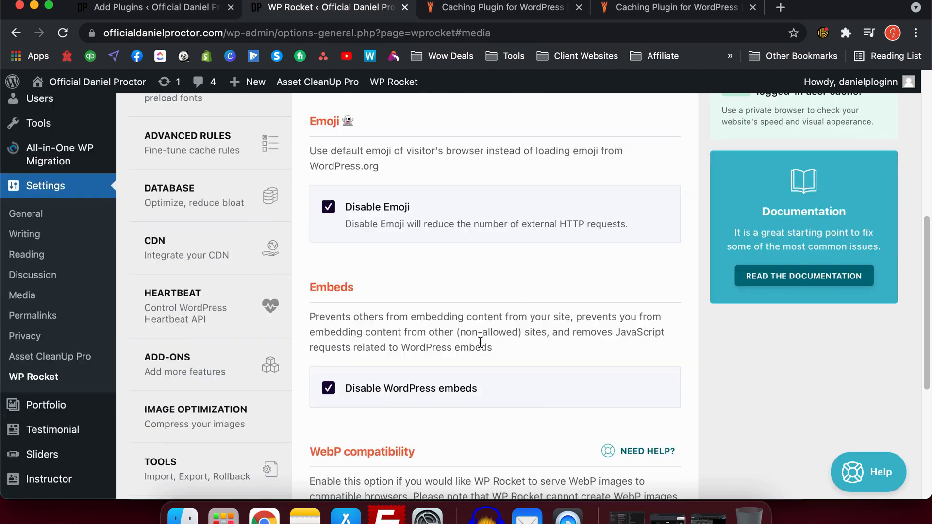
scroll(554, 338, "down", 5)
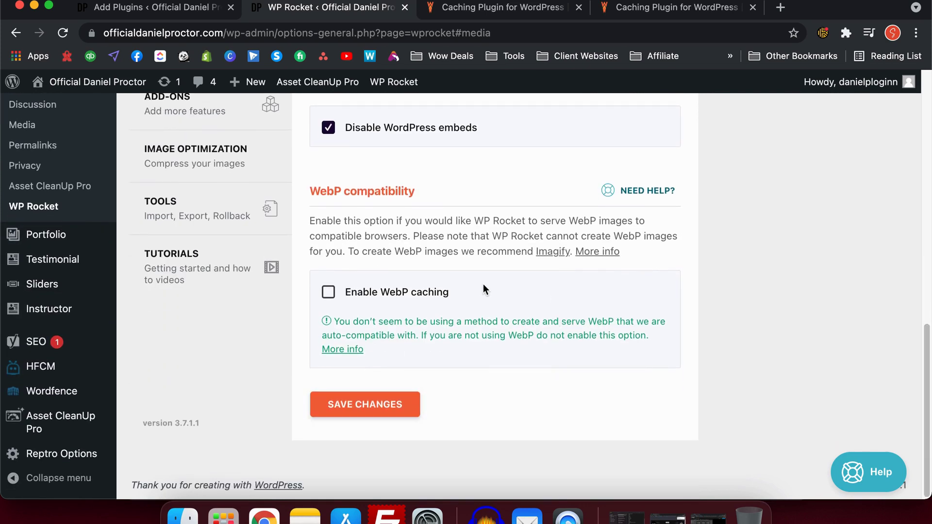
scroll(483, 290, "up", 3)
scroll(483, 290, "up", 10)
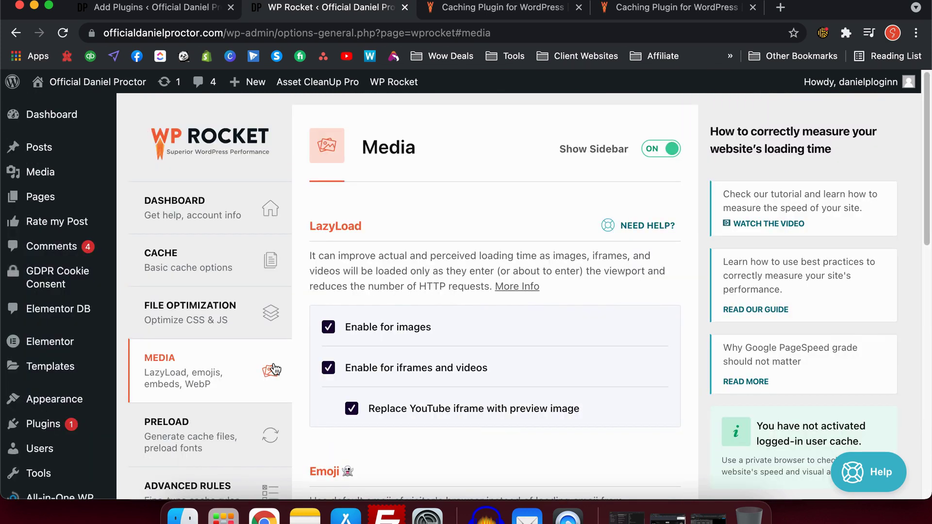
Step: Open WP Rocket's Preload settings, then switch to the tab showing the site's live homepage
left_click(195, 435)
scroll(610, 328, "down", 3)
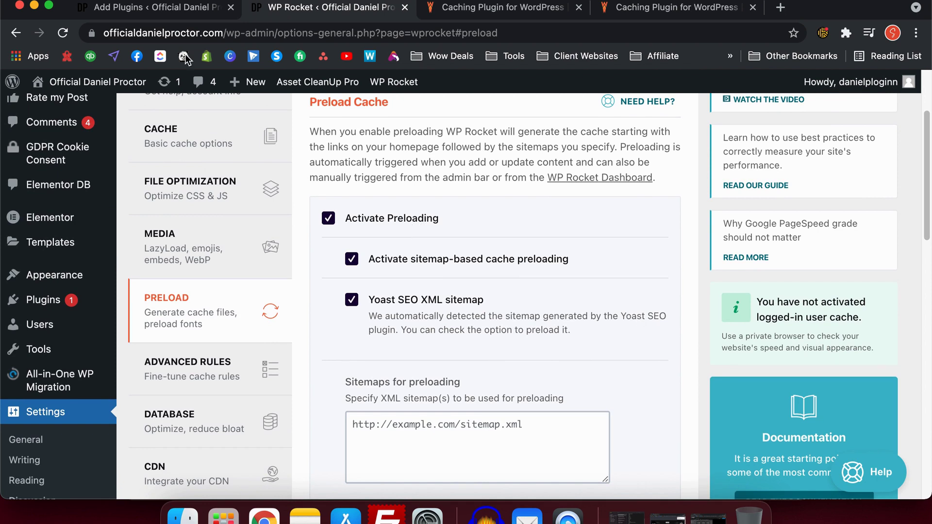
left_click(154, 7)
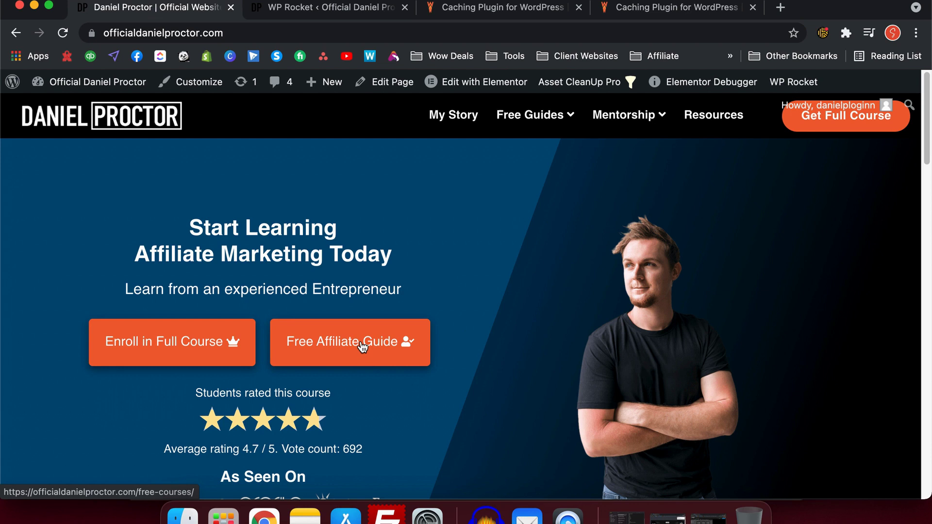
Step: Return to WP Rocket's Preload page and review the cache preloading and Preload Links options
left_click(343, 8)
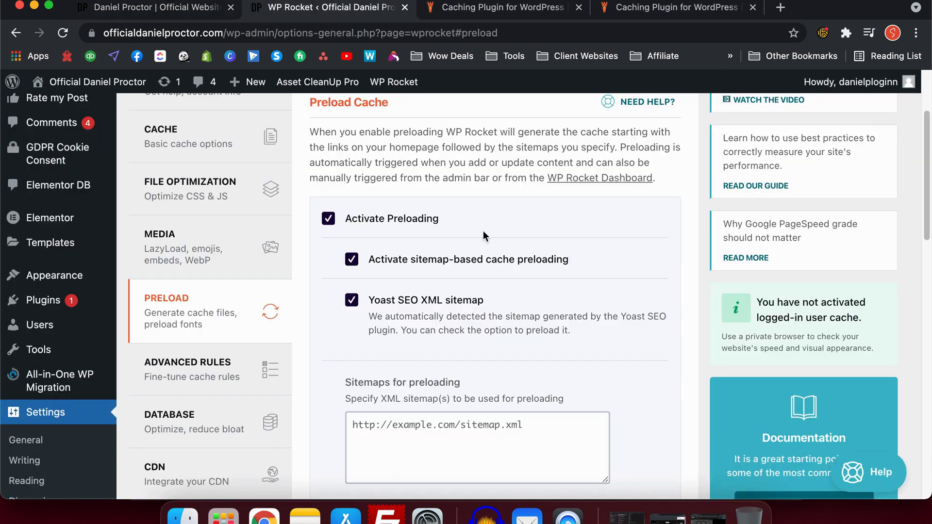
scroll(524, 284, "down", 3)
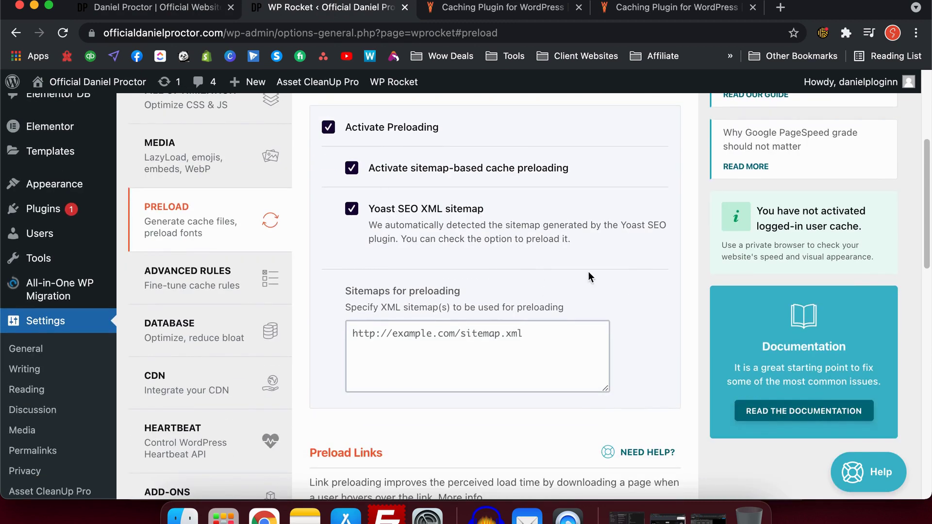
scroll(587, 282, "down", 1)
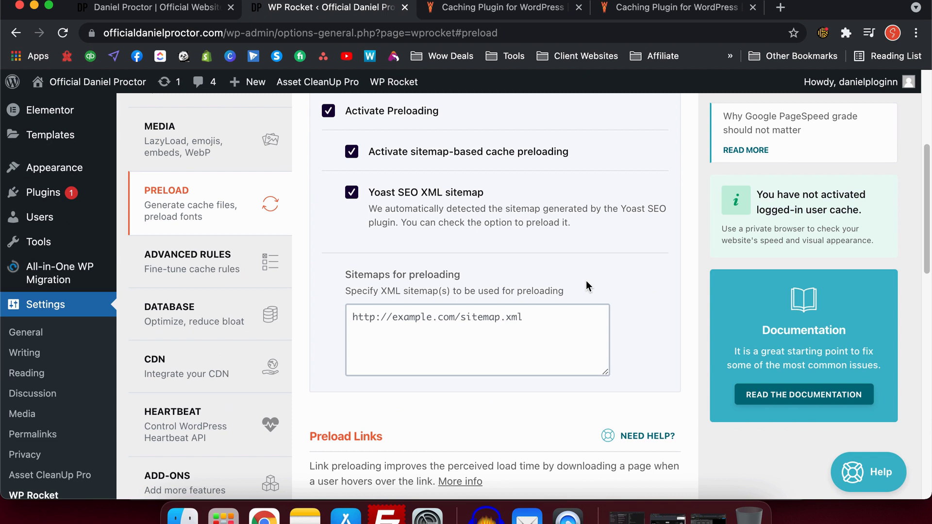
scroll(587, 285, "down", 5)
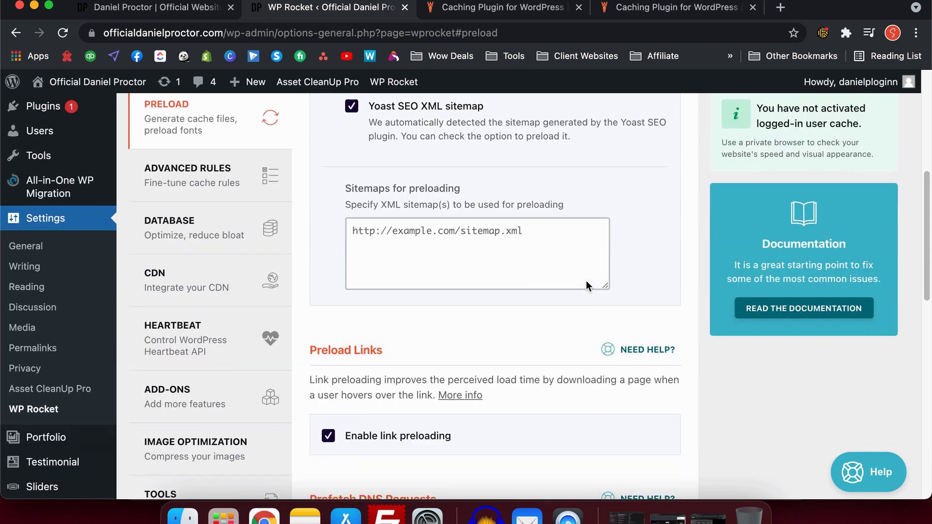
scroll(586, 280, "down", 6)
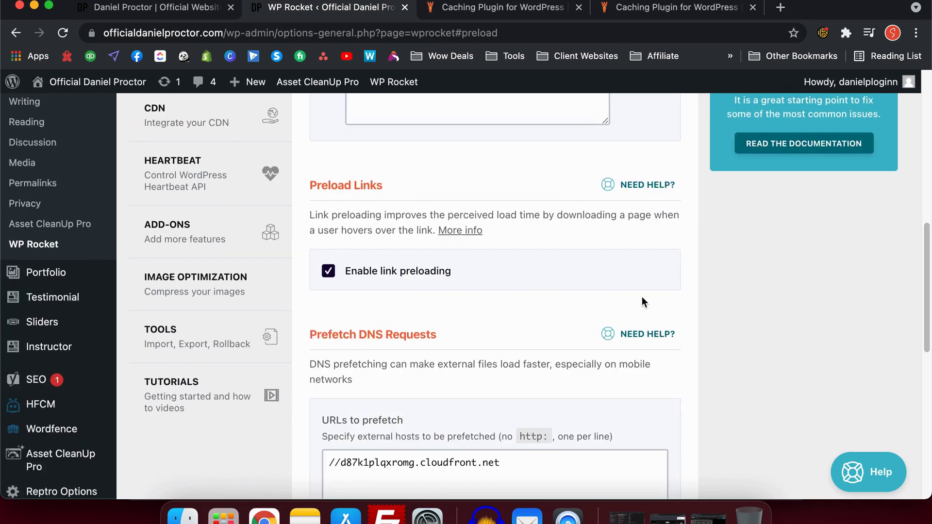
scroll(640, 294, "down", 5)
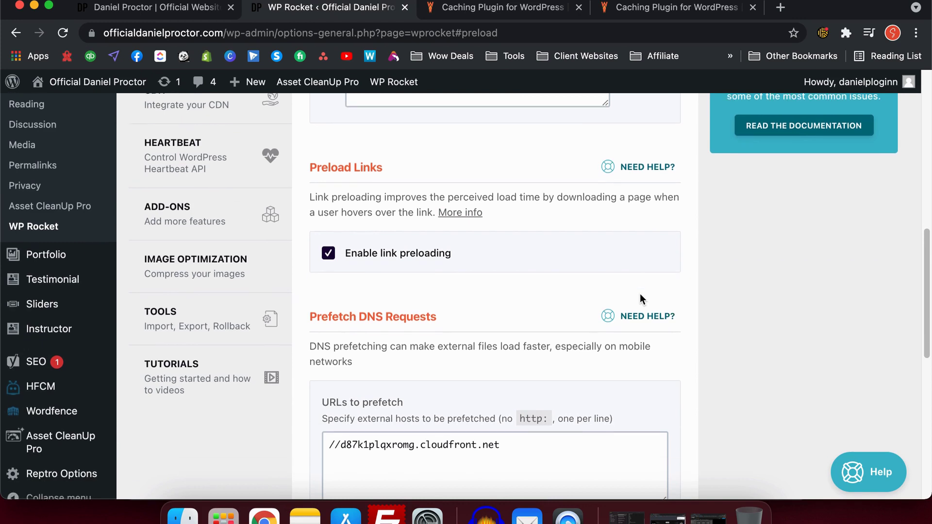
scroll(529, 340, "down", 2)
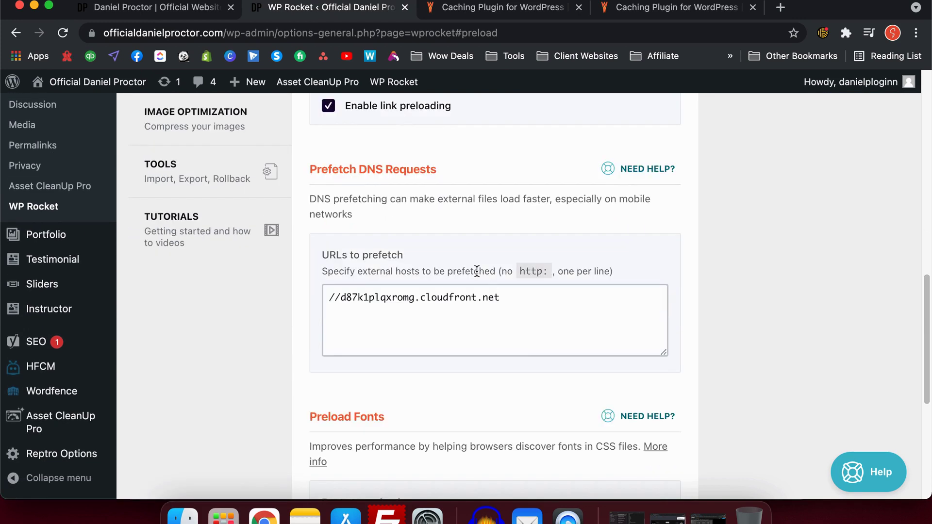
Step: Check the Prefetch DNS URL field without changing it, then scroll back to the top
left_click_drag(530, 299, 316, 298)
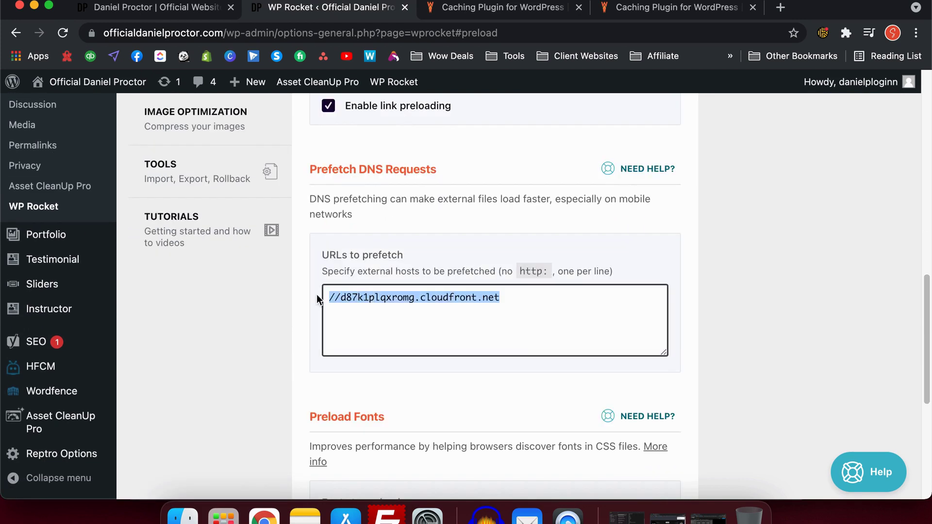
left_click(676, 238)
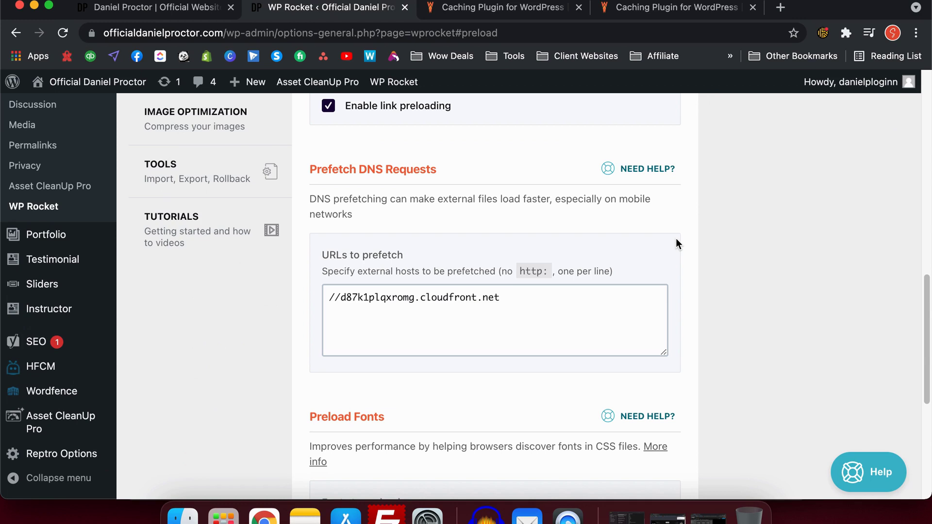
scroll(677, 243, "down", 4)
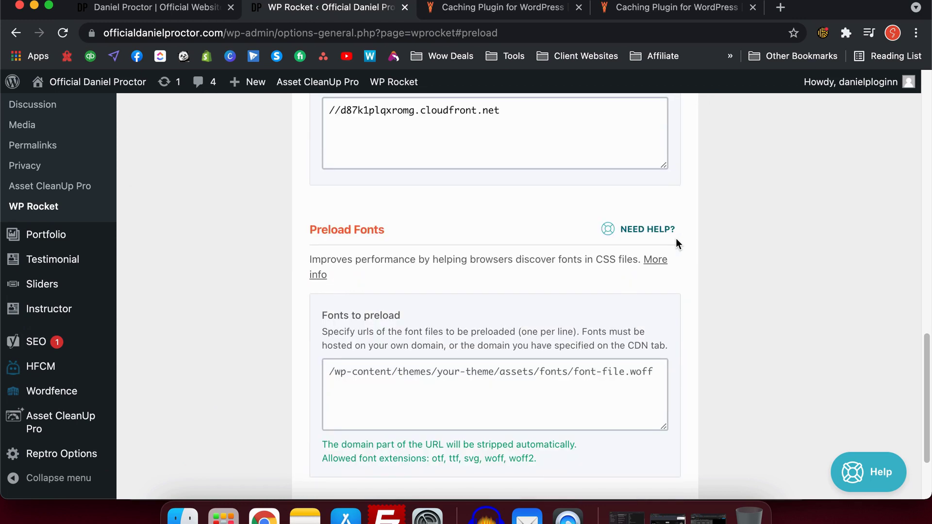
scroll(678, 243, "up", 9)
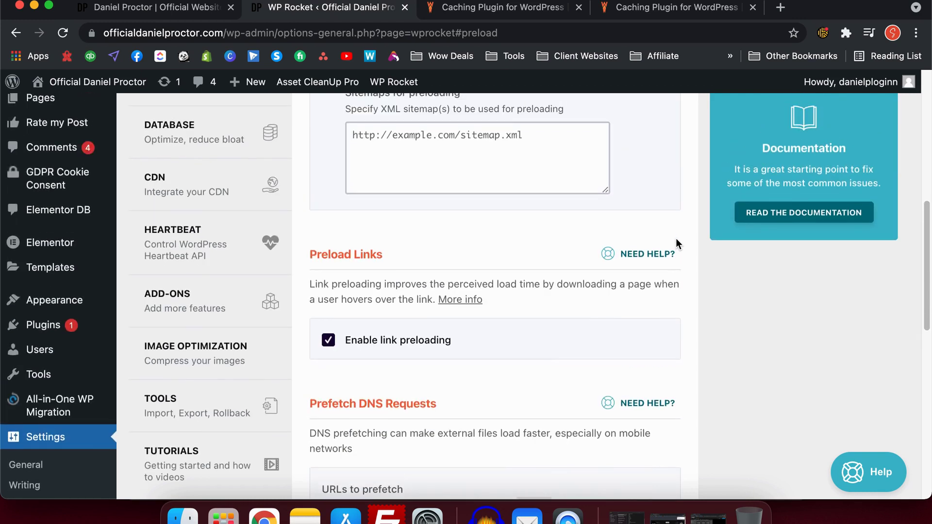
scroll(677, 237, "up", 4)
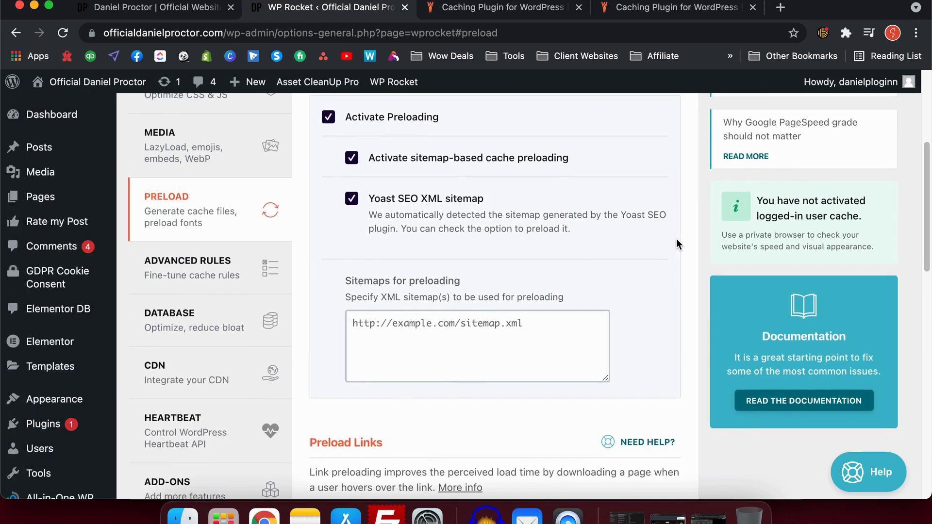
scroll(677, 244, "up", 2)
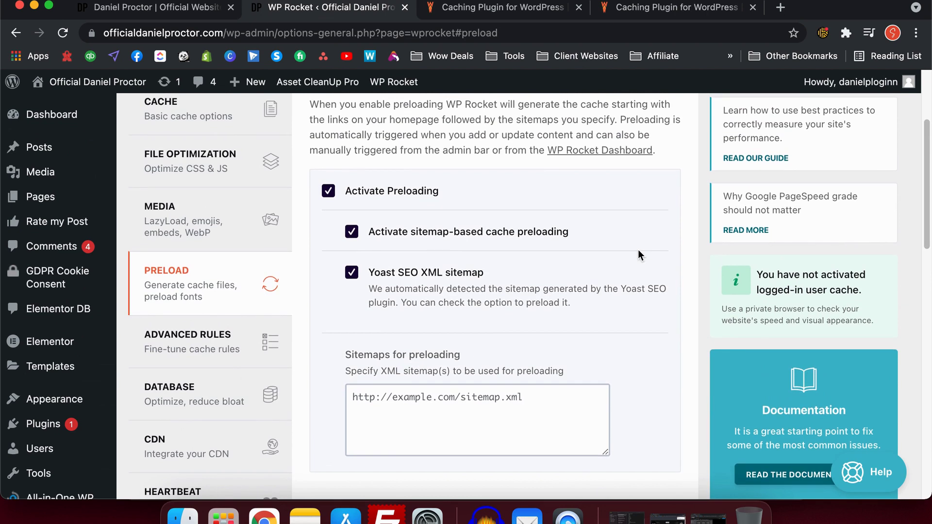
scroll(639, 255, "up", 1)
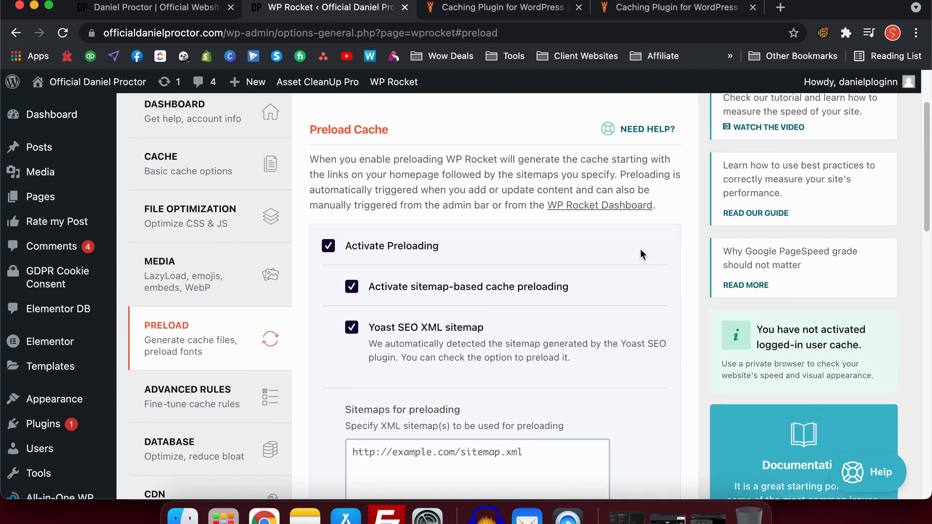
Step: Open Advanced Rules and review the never-cache, purge and query-string rules down to Save Changes
left_click(219, 388)
scroll(533, 310, "down", 2)
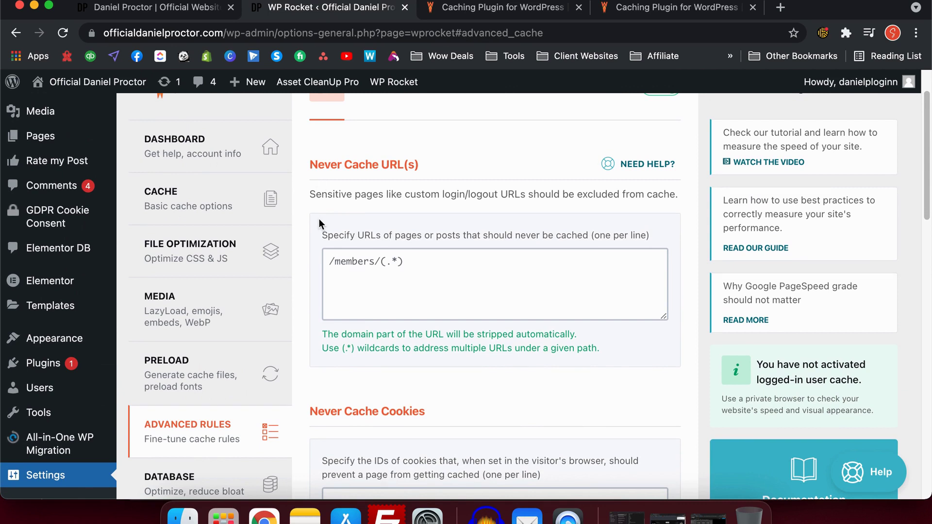
scroll(319, 219, "down", 6)
scroll(319, 218, "down", 7)
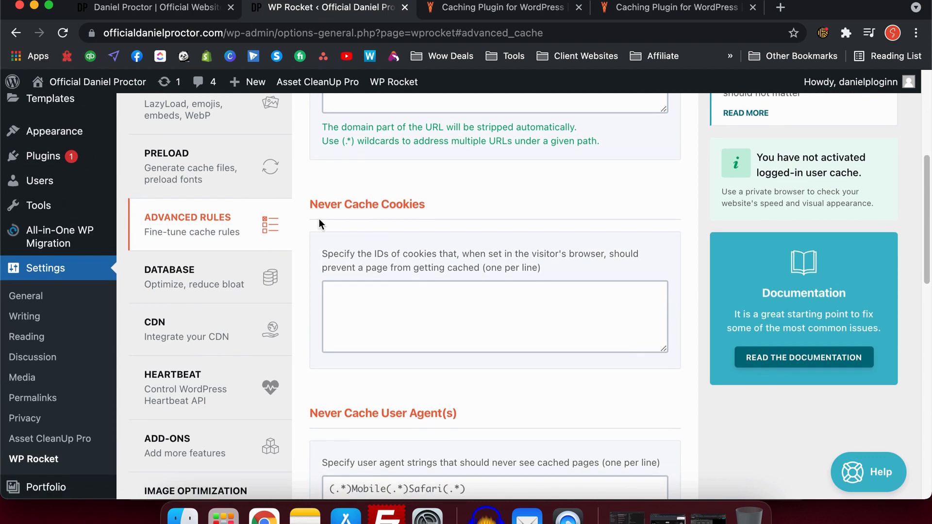
scroll(318, 227, "down", 5)
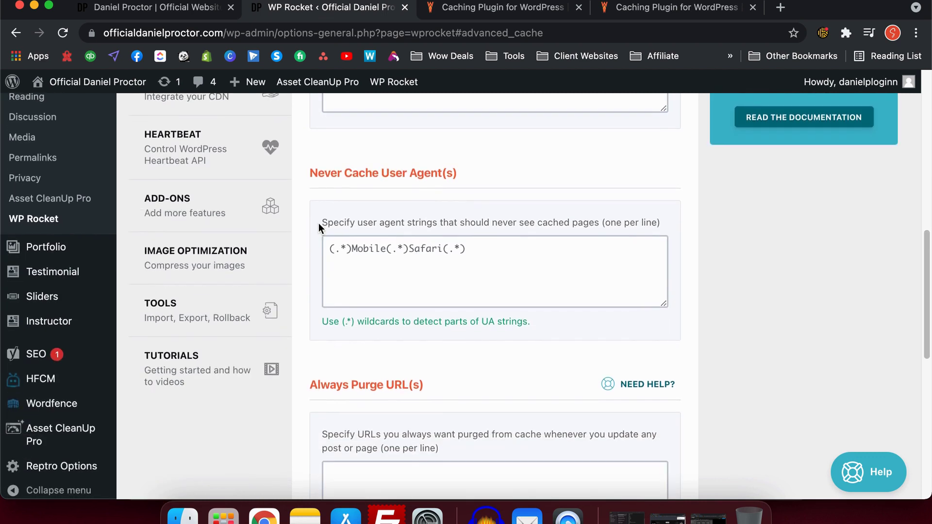
scroll(319, 224, "down", 2)
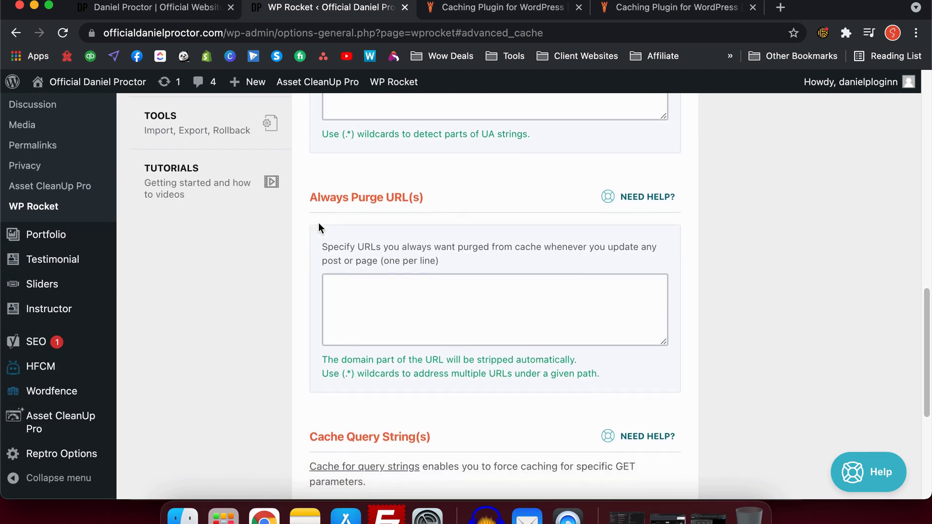
scroll(319, 223, "down", 6)
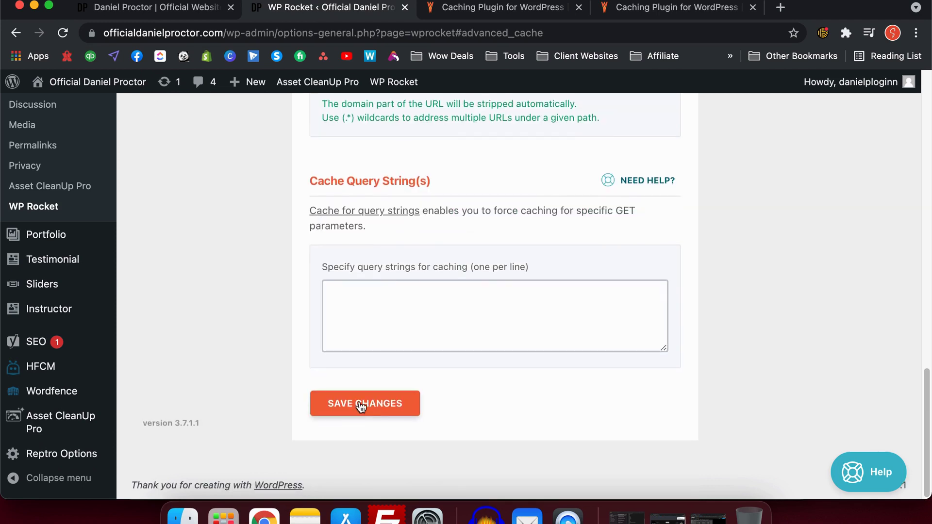
scroll(364, 402, "up", 18)
Step: Open the Database tab and review its post and comment cleanup options
left_click(213, 287)
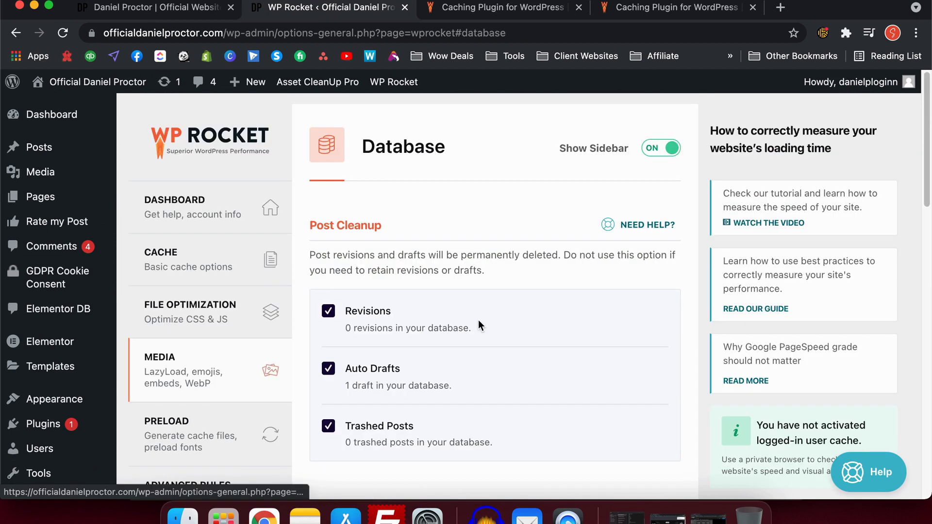
scroll(479, 324, "down", 2)
scroll(479, 320, "down", 1)
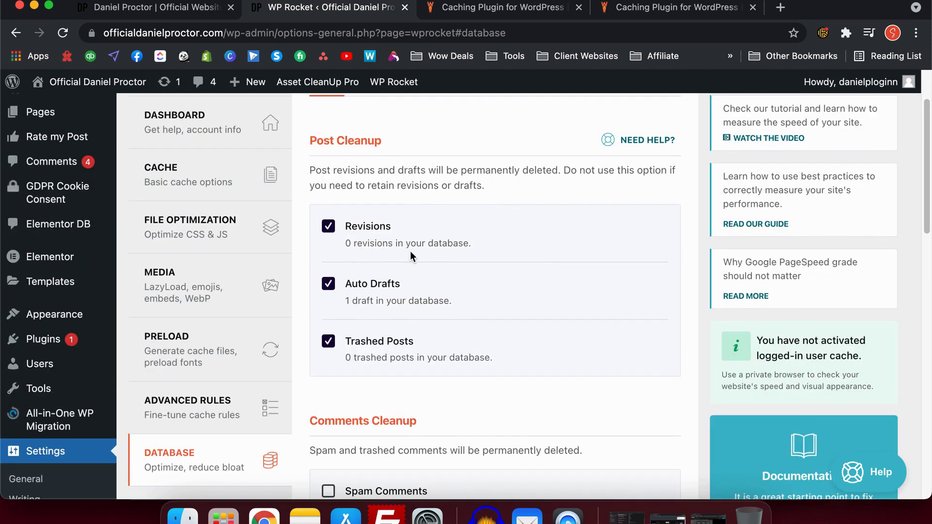
scroll(484, 345, "down", 2)
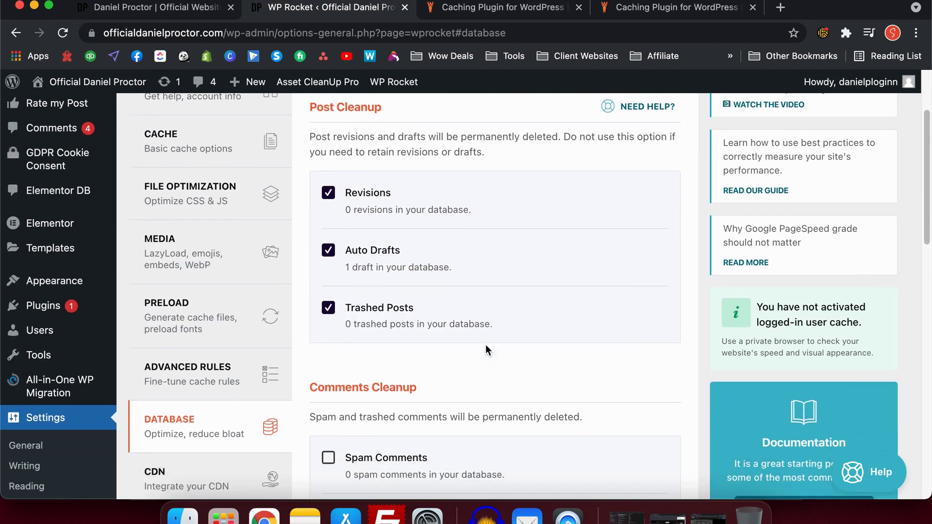
scroll(507, 324, "up", 2)
left_click_drag(347, 161, 464, 153)
left_click(464, 153)
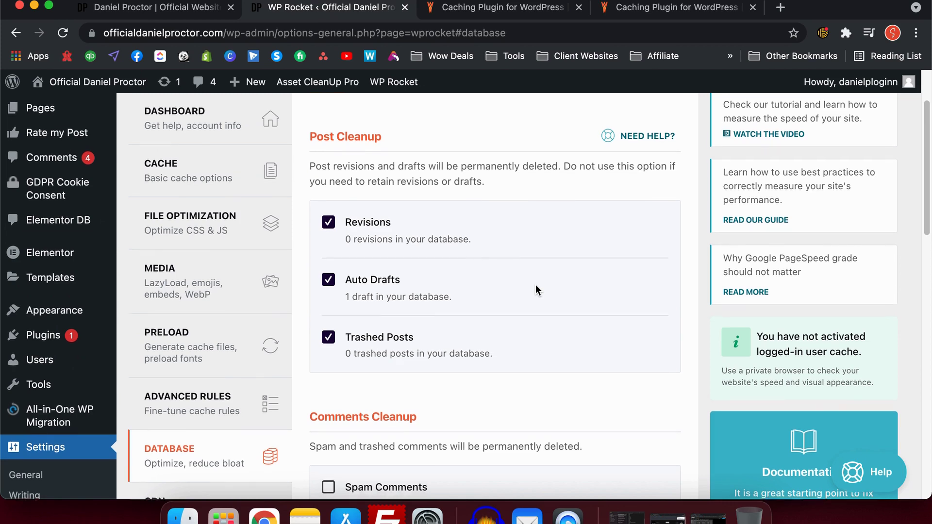
scroll(535, 287, "down", 10)
scroll(535, 289, "down", 2)
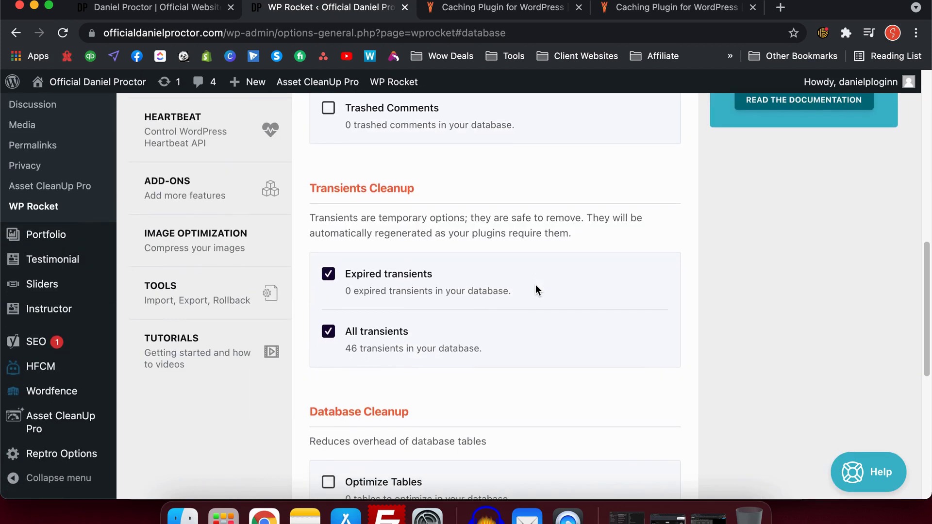
scroll(525, 308, "down", 5)
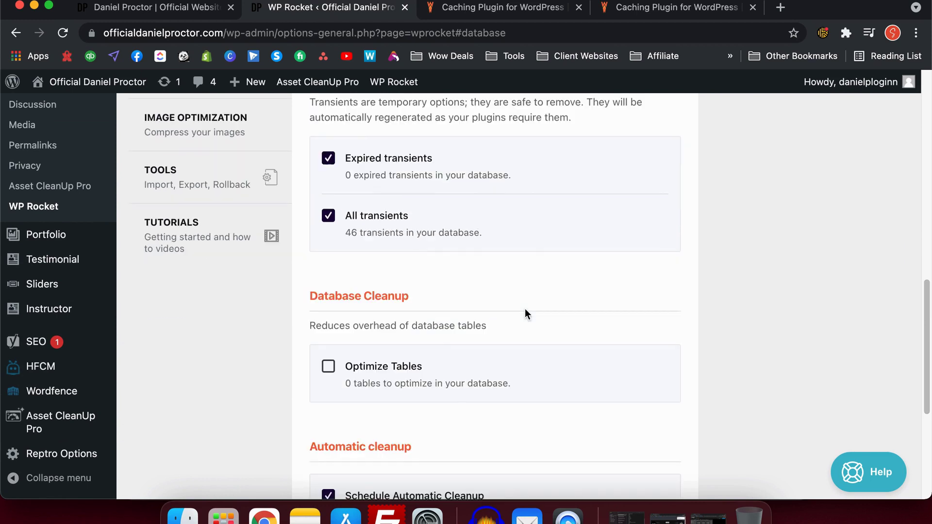
scroll(456, 371, "down", 3)
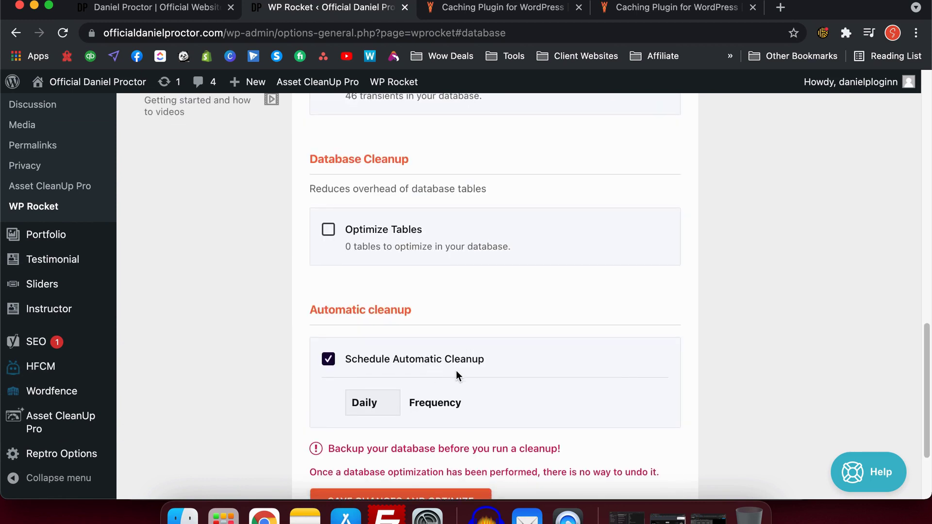
Step: Keep automatic cleanup at Daily, save and optimize, then review the Database settings
left_click(372, 308)
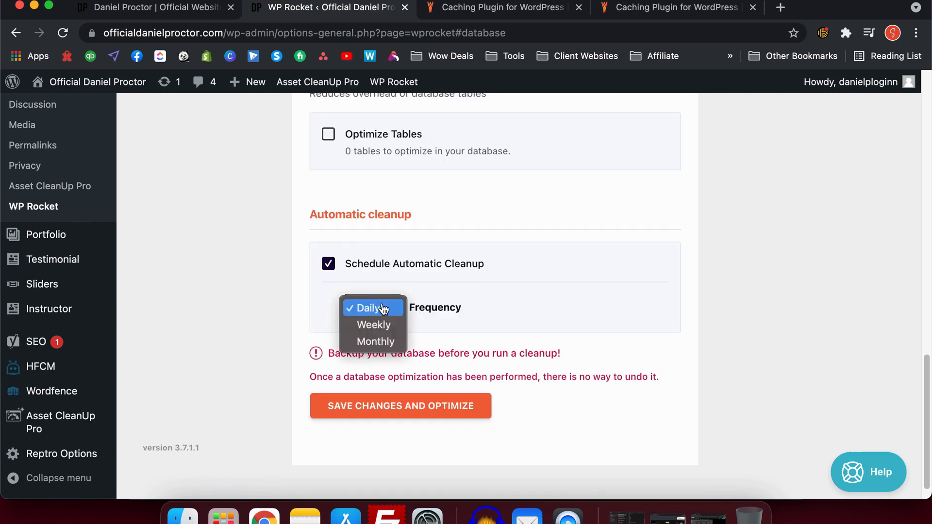
left_click(506, 318)
left_click(478, 414)
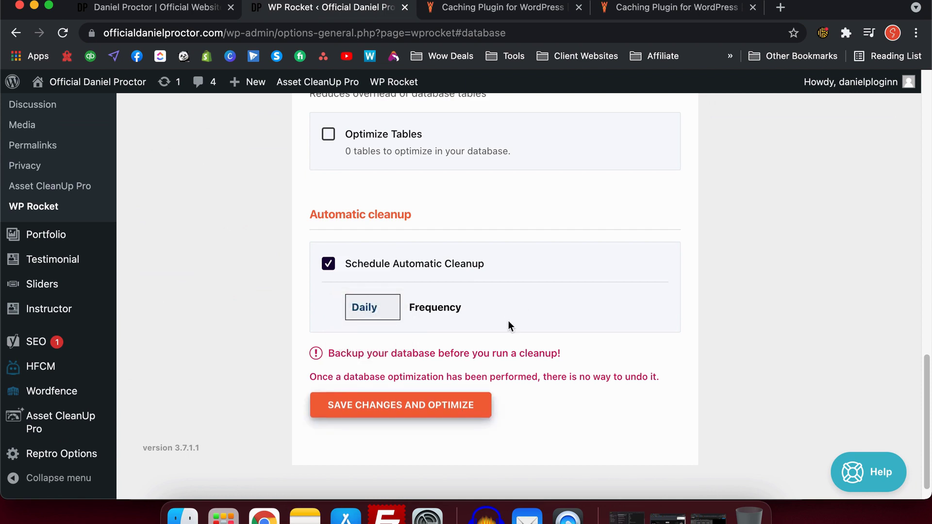
scroll(509, 322, "up", 3)
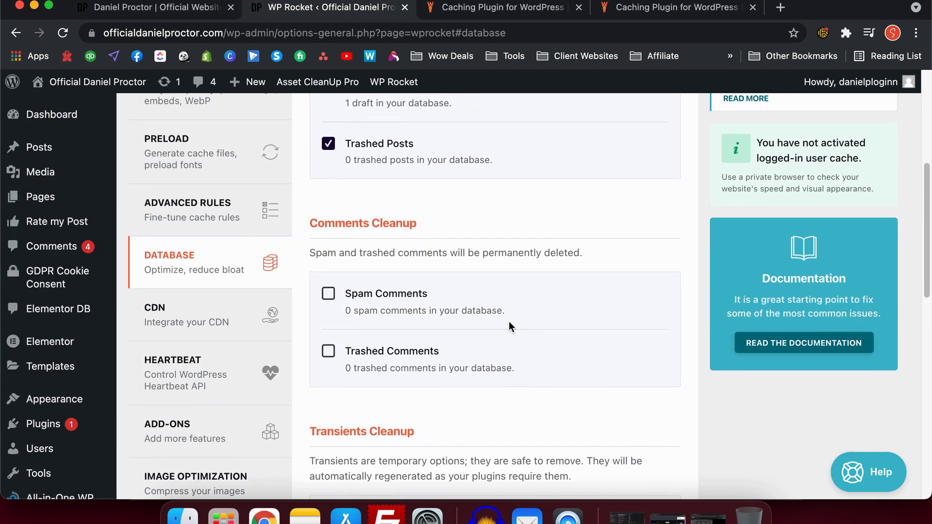
scroll(511, 323, "up", 2)
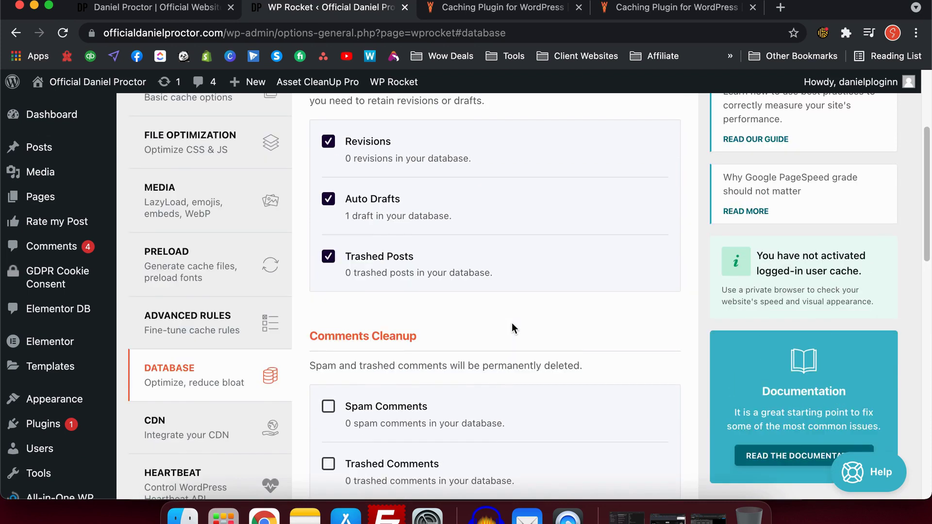
scroll(512, 323, "up", 4)
scroll(512, 323, "down", 2)
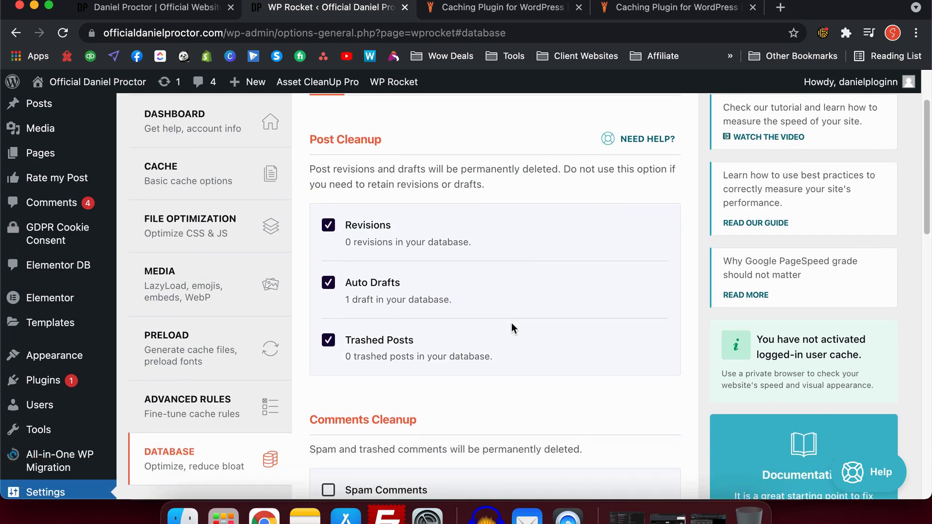
scroll(511, 322, "down", 5)
scroll(511, 323, "down", 1)
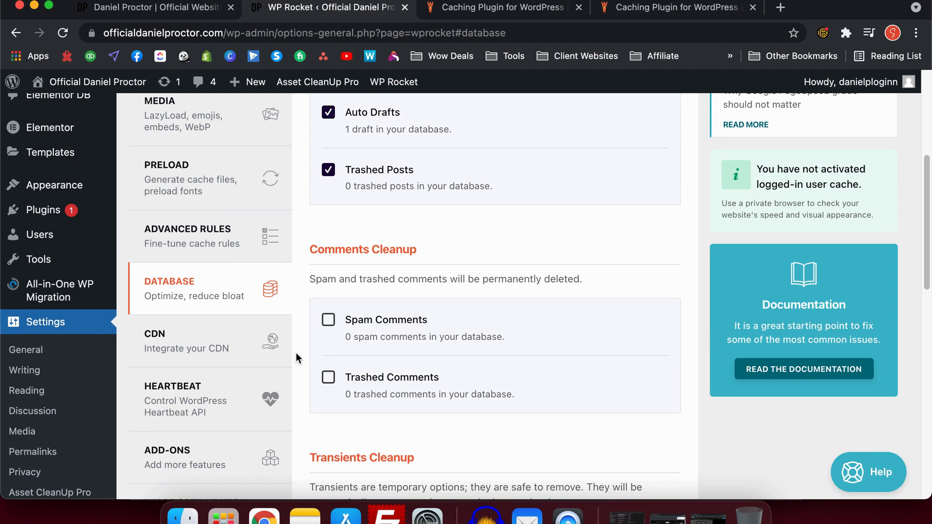
left_click(233, 349)
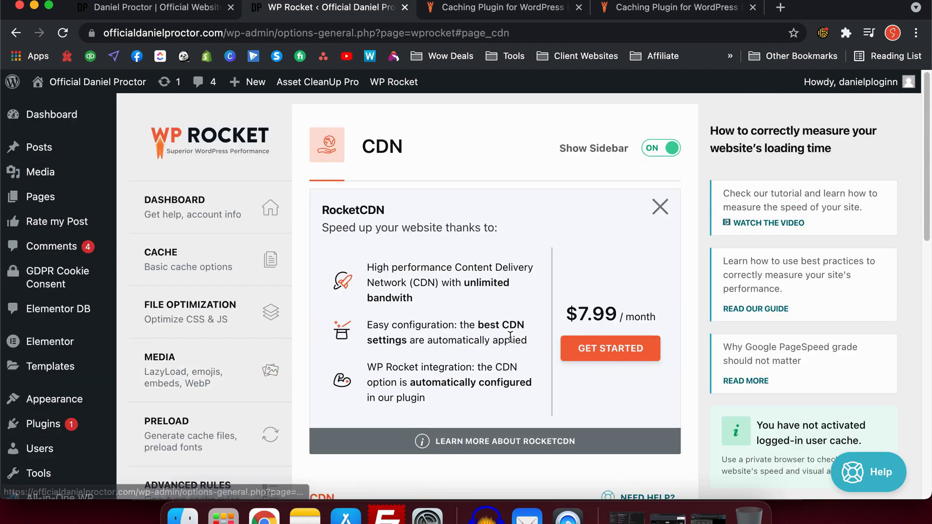
scroll(513, 340, "down", 3)
scroll(514, 350, "down", 5)
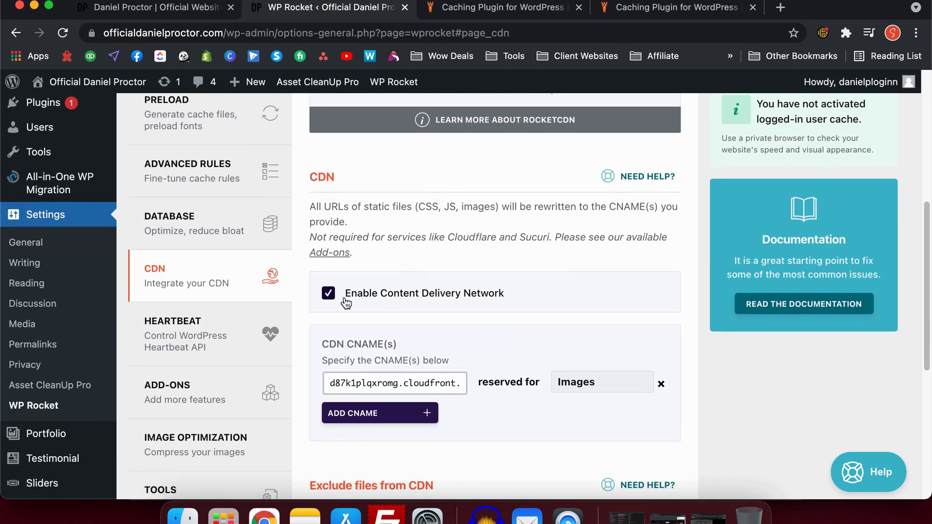
scroll(536, 304, "down", 2)
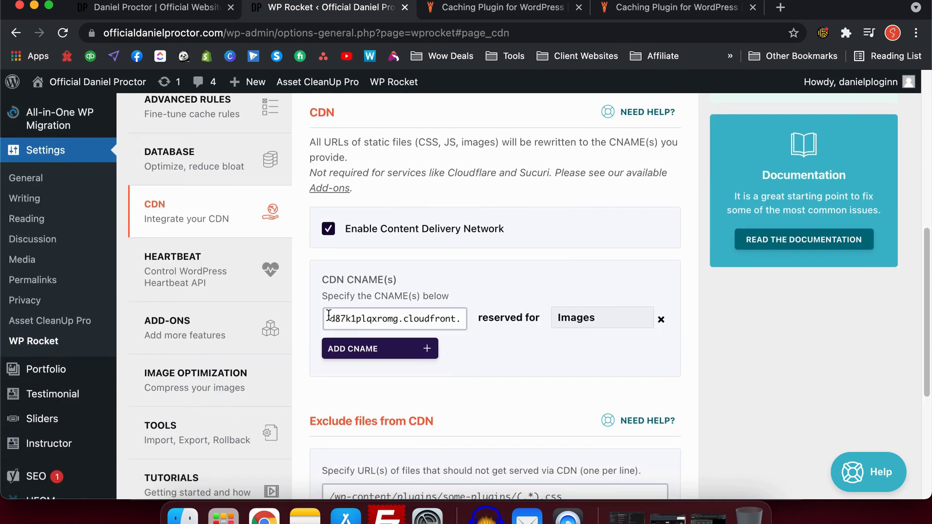
left_click_drag(325, 319, 476, 323)
left_click(488, 276)
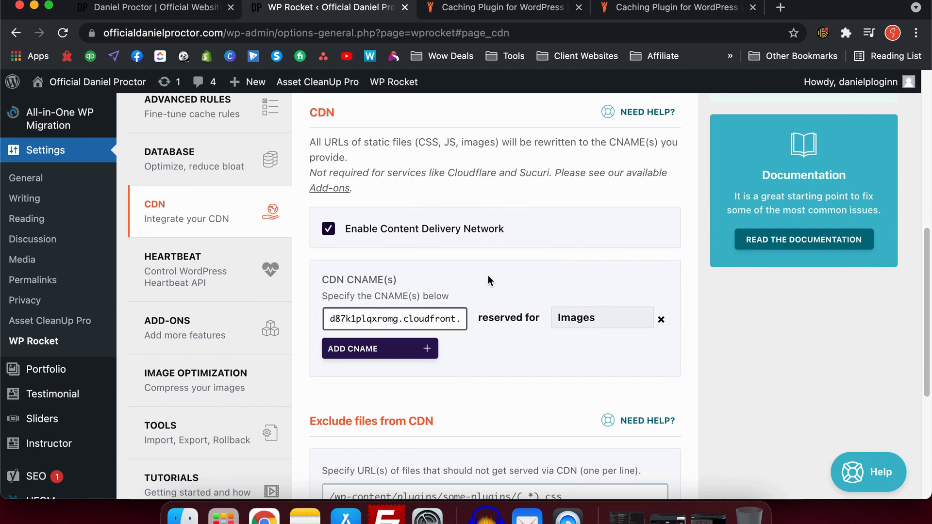
left_click(585, 320)
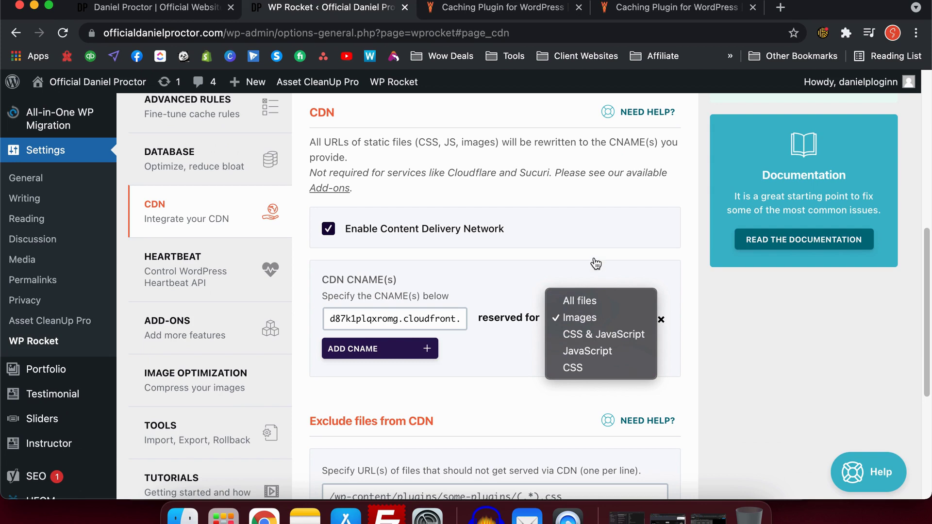
left_click(534, 258)
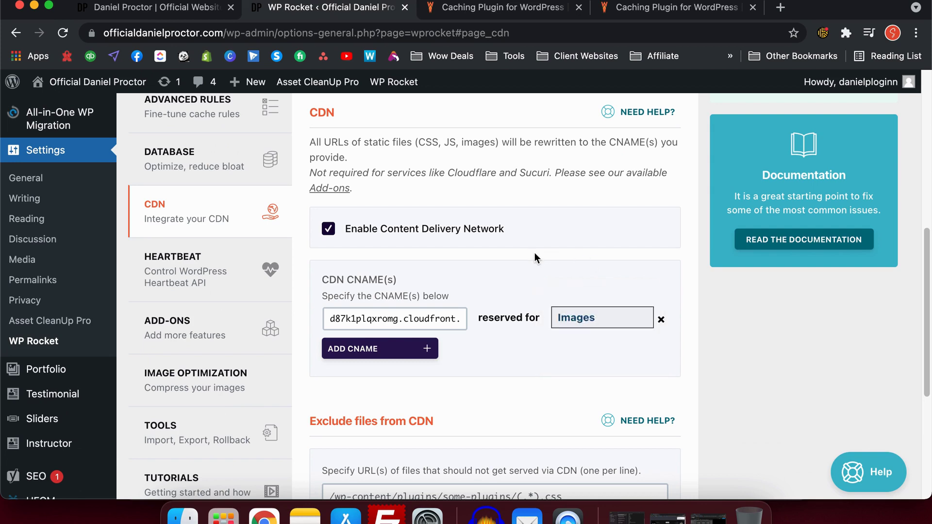
scroll(536, 259, "down", 2)
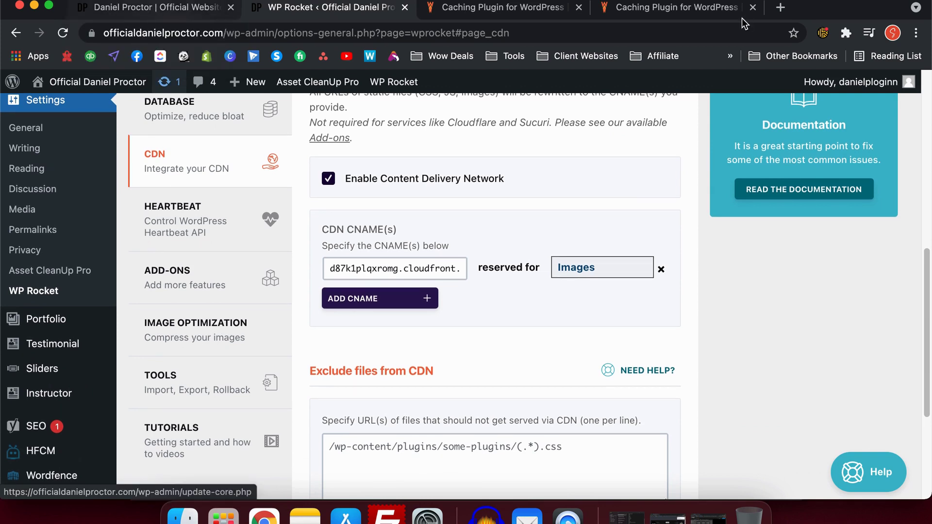
left_click(916, 33)
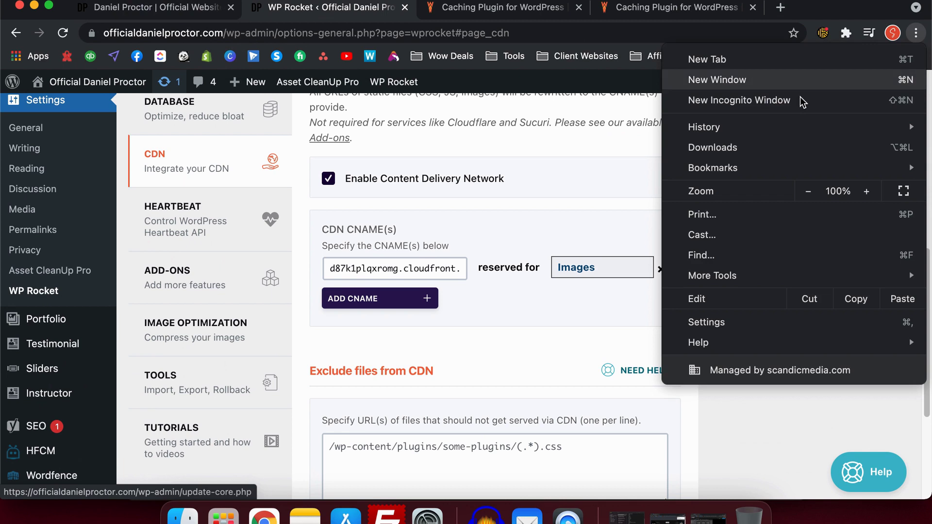
left_click(739, 100)
type("o")
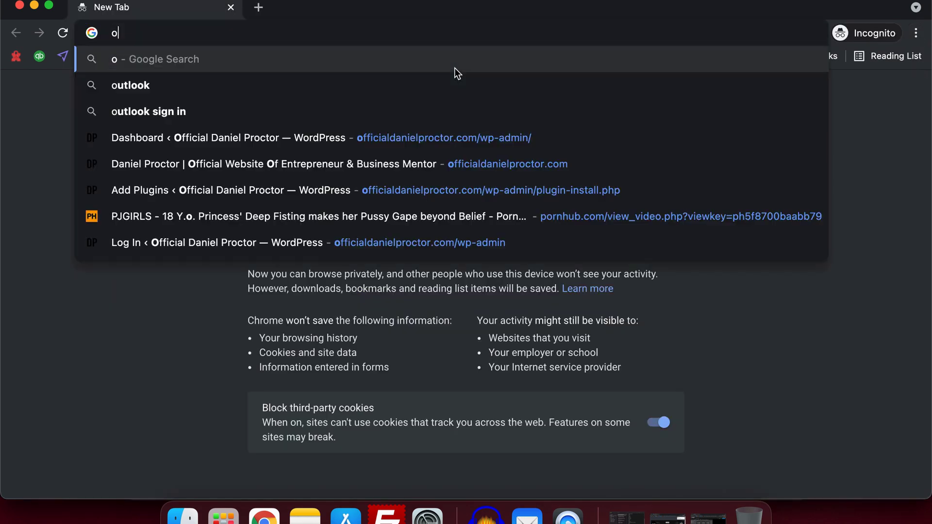
type("ff")
key("Down")
key("Return")
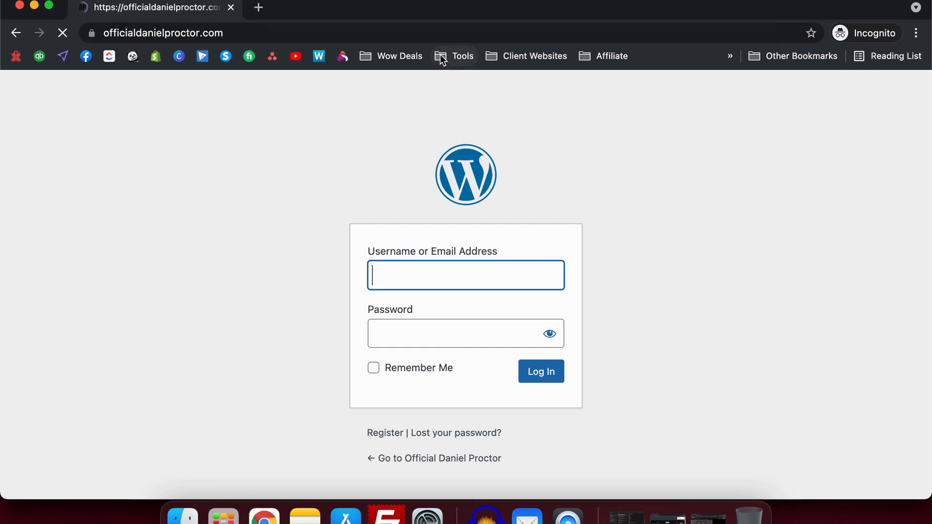
right_click(733, 237)
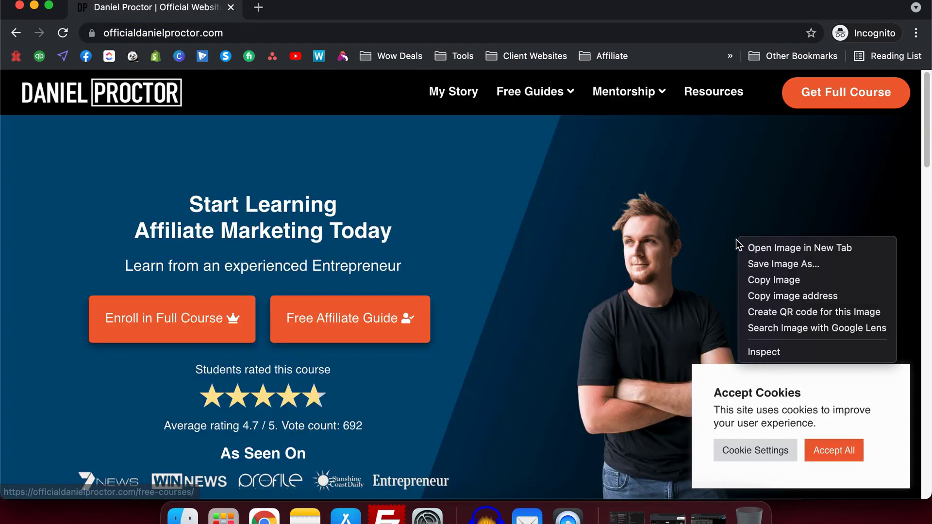
left_click(763, 351)
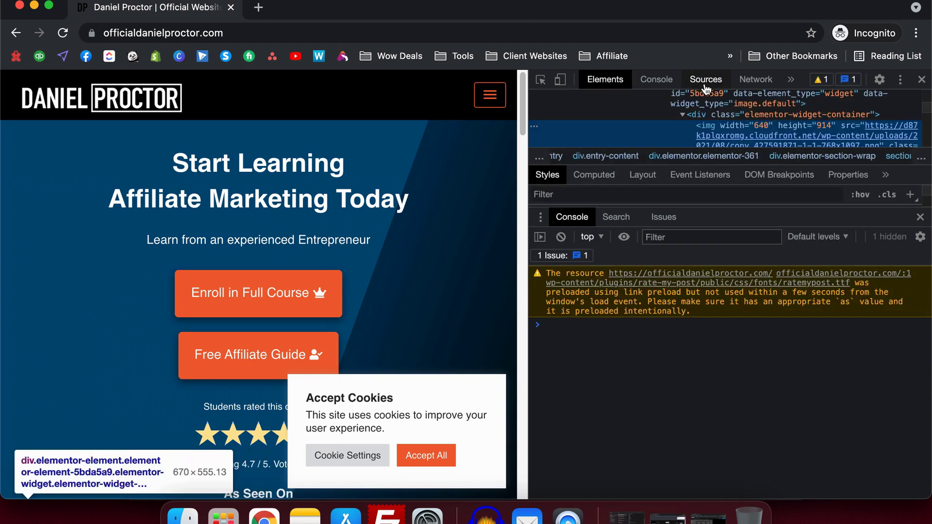
left_click(706, 80)
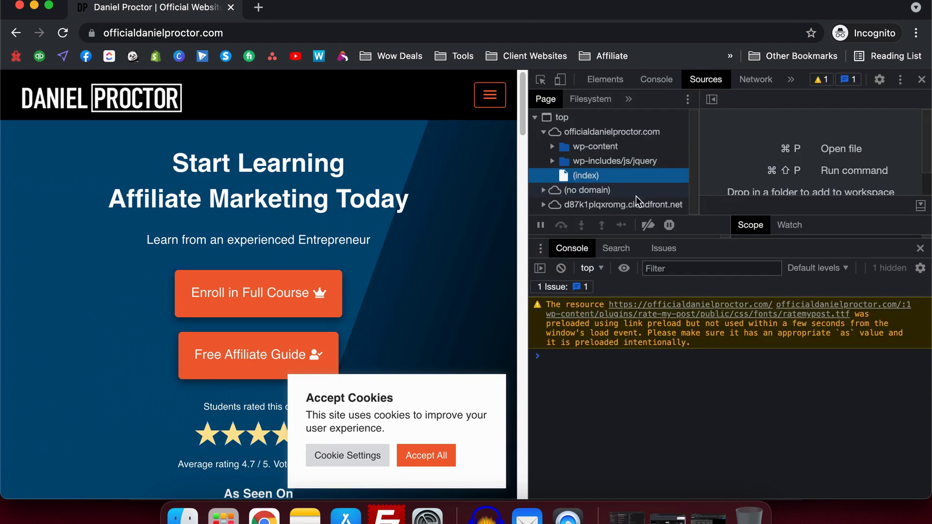
left_click(544, 204)
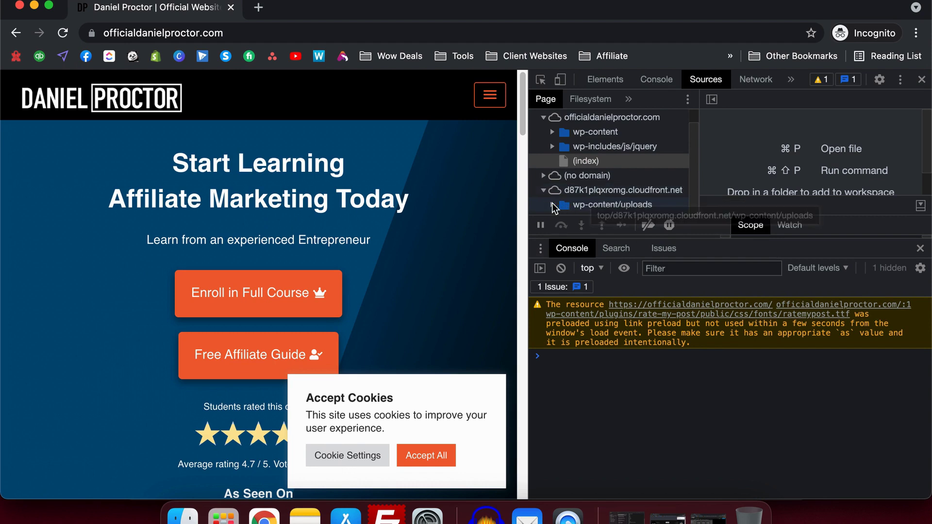
left_click(553, 205)
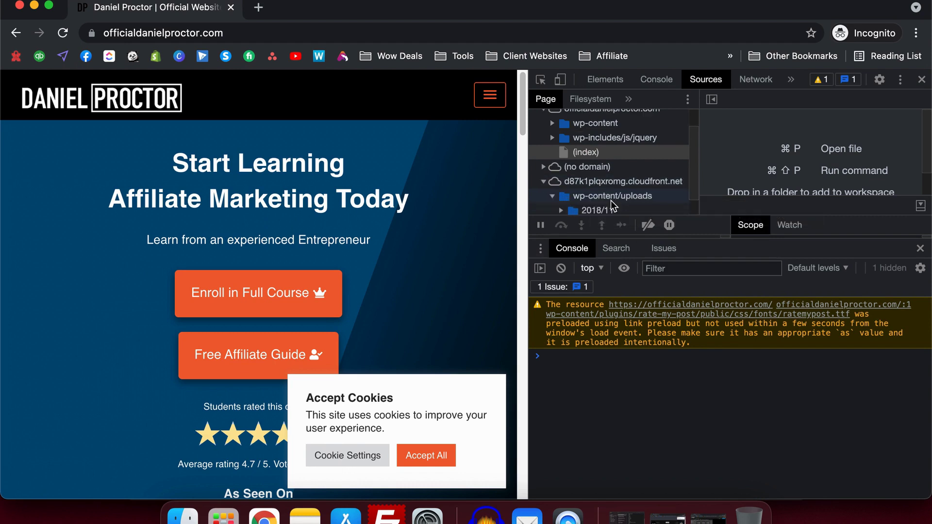
left_click(32, 5)
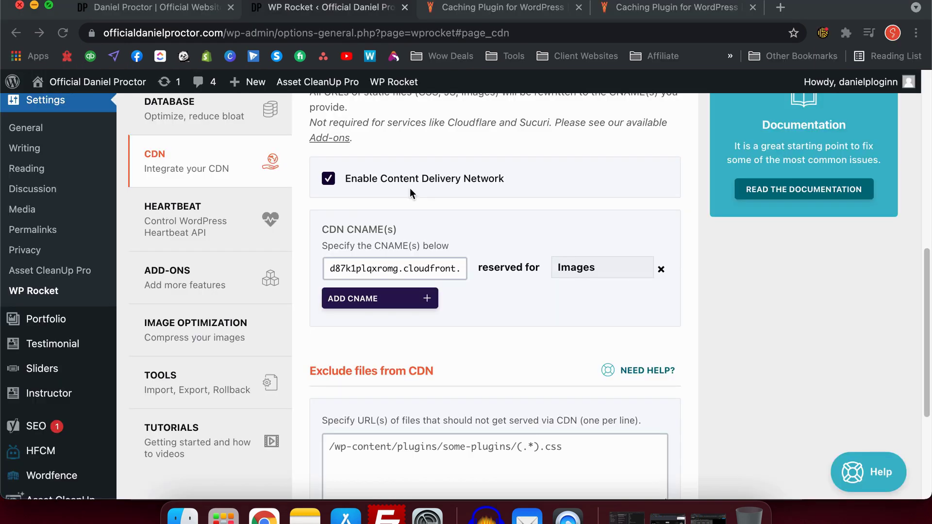
Step: Open Heartbeat and confirm Control Heartbeat with reduced activity for backend, post editor and frontend
left_click(226, 231)
scroll(466, 260, "down", 2)
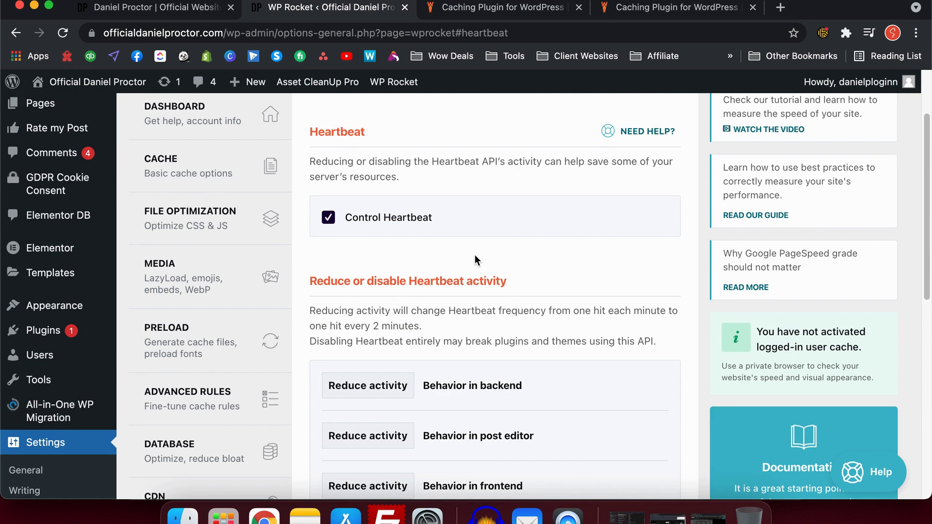
scroll(474, 259, "down", 2)
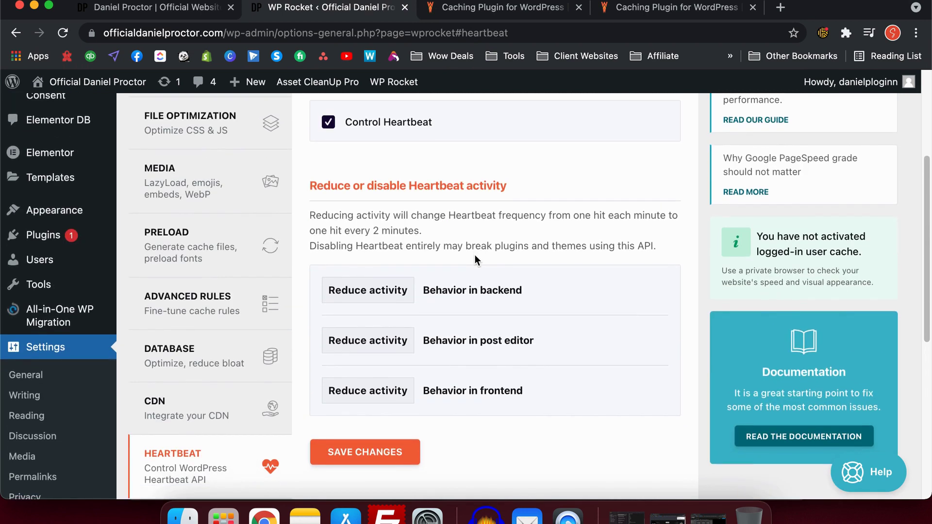
scroll(475, 257, "up", 2)
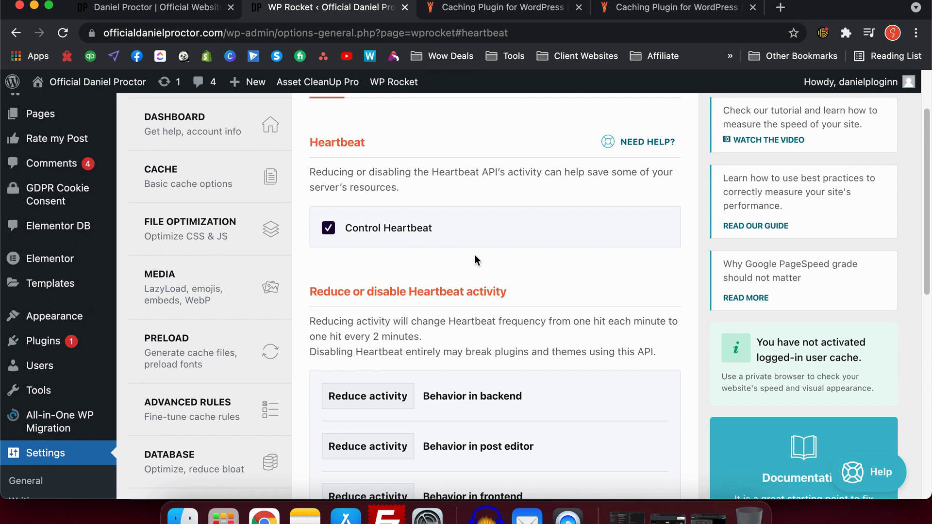
scroll(475, 255, "down", 4)
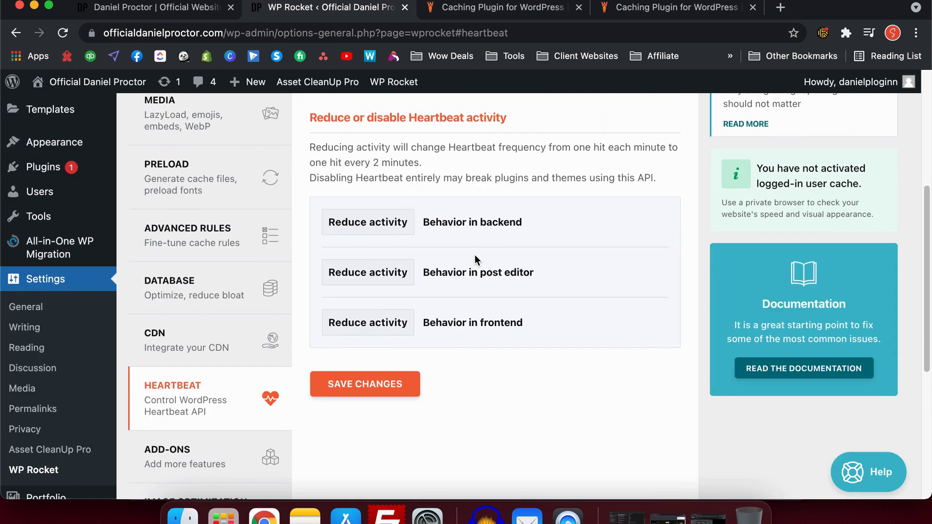
scroll(400, 354, "up", 1)
scroll(399, 307, "up", 4)
scroll(389, 311, "down", 7)
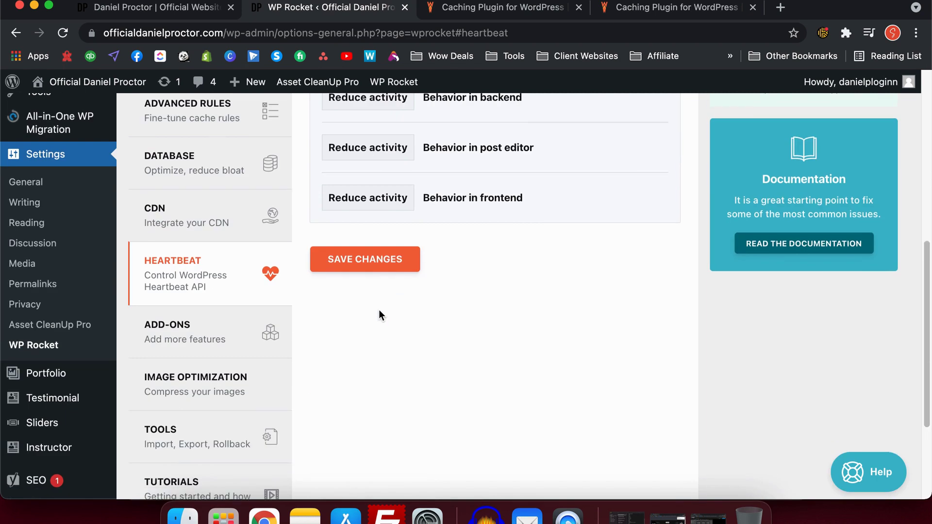
left_click(214, 338)
scroll(499, 323, "down", 1)
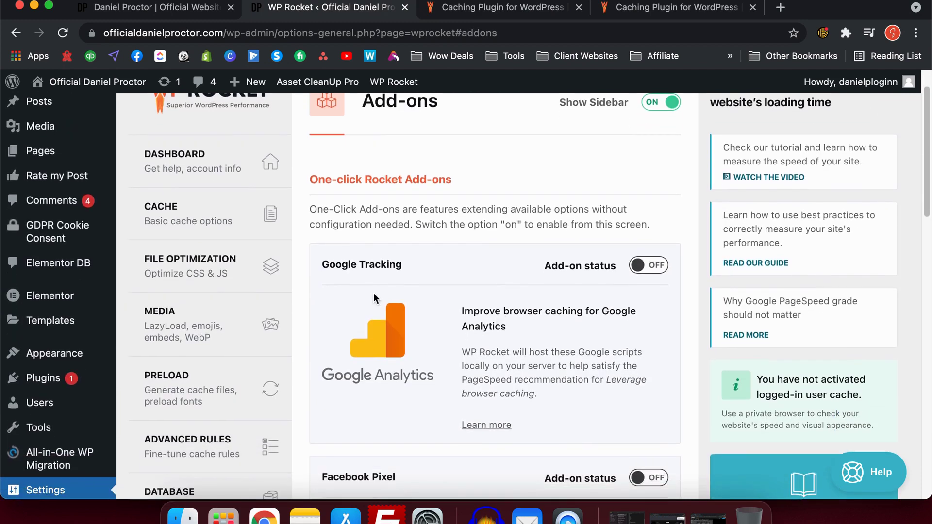
scroll(449, 269, "down", 6)
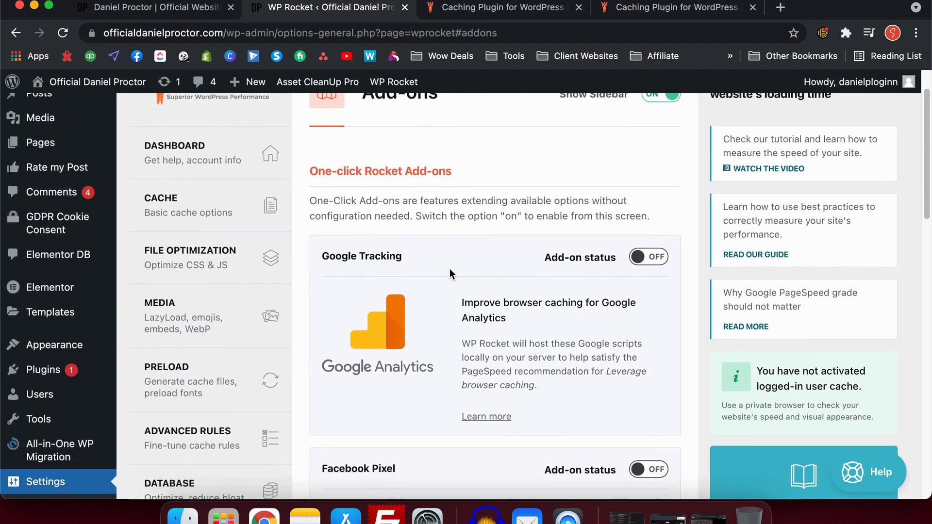
scroll(446, 358, "down", 12)
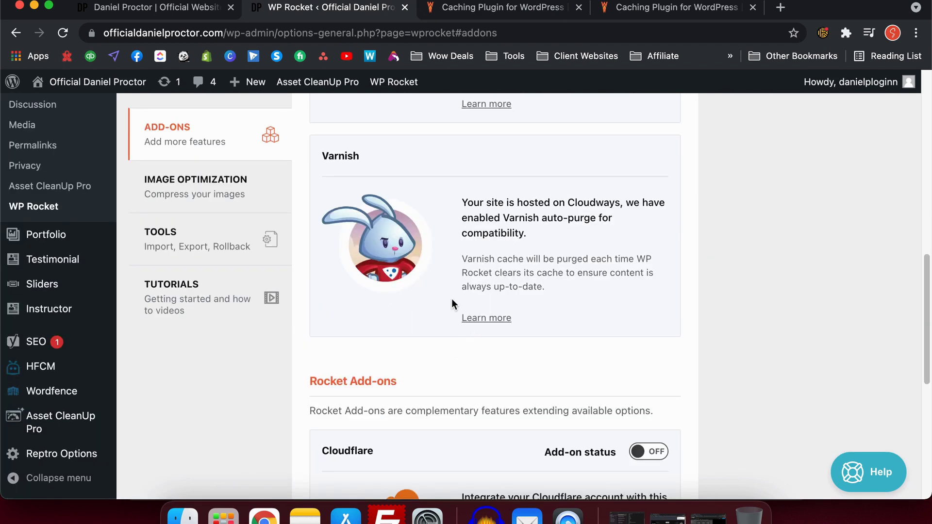
scroll(454, 304, "up", 18)
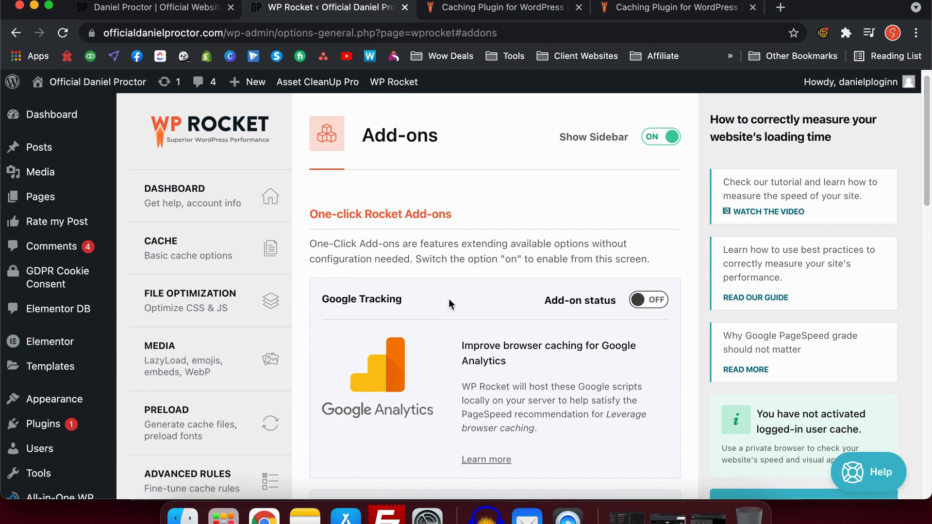
scroll(448, 299, "down", 5)
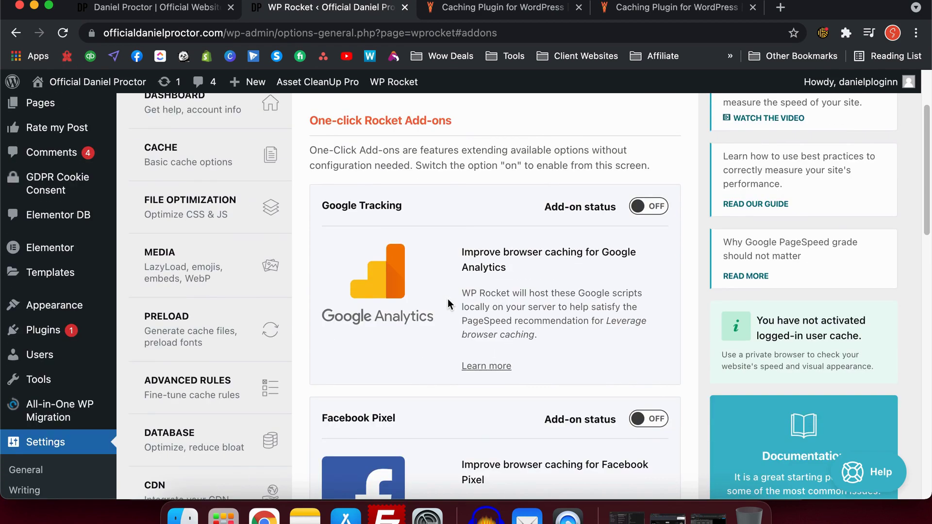
scroll(448, 303, "down", 3)
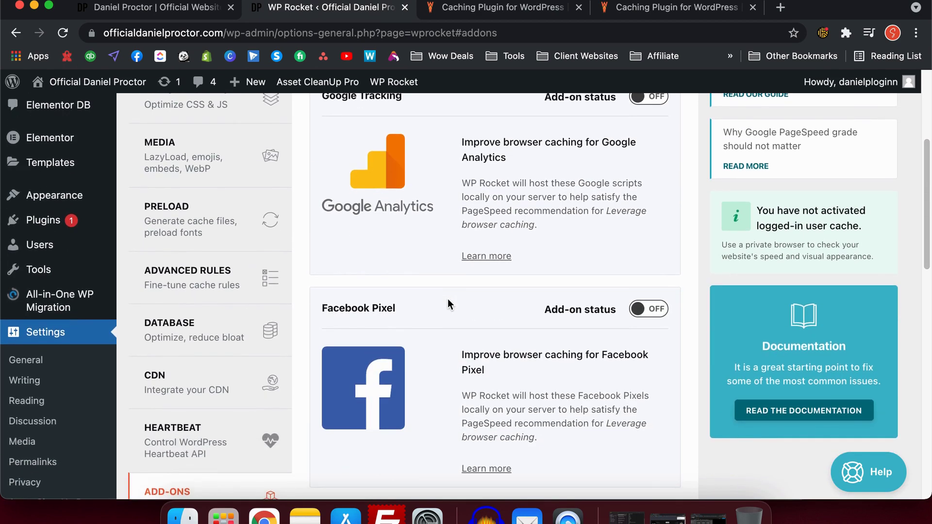
scroll(448, 299, "down", 6)
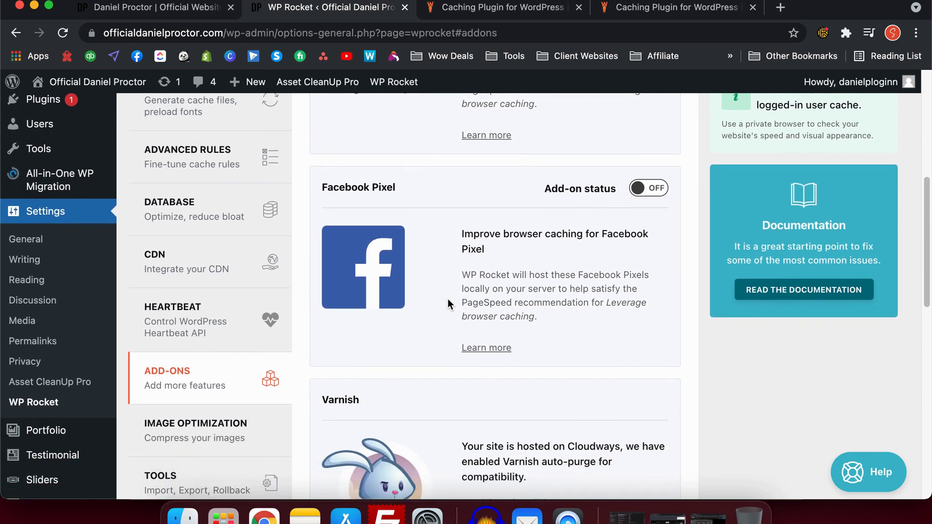
scroll(447, 300, "down", 1)
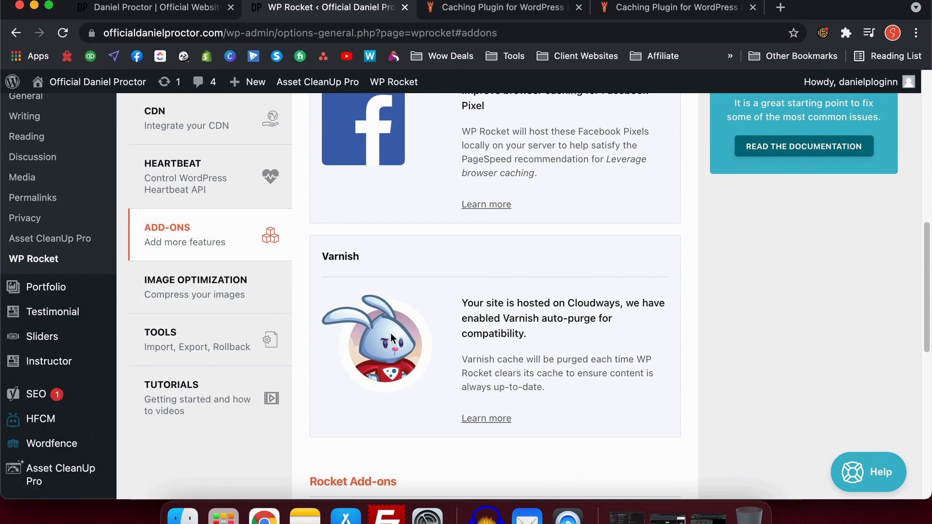
scroll(390, 333, "down", 5)
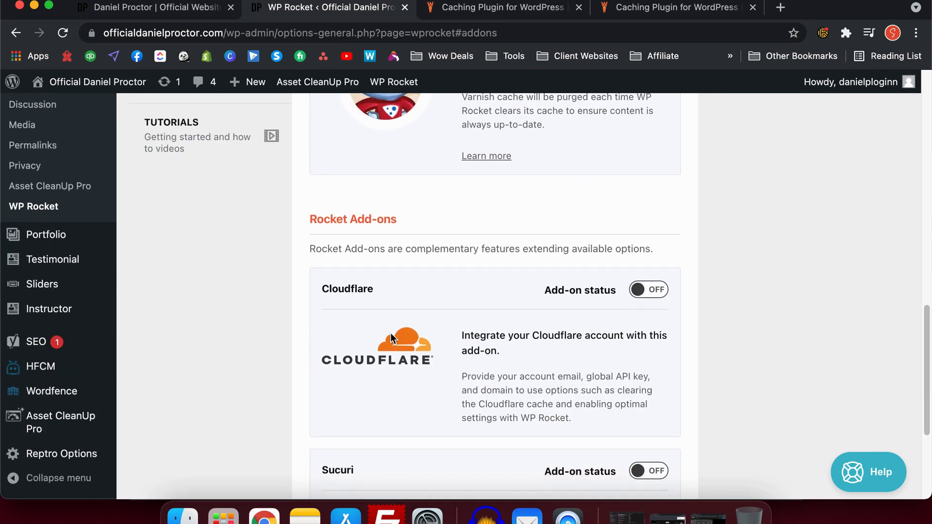
scroll(391, 333, "down", 2)
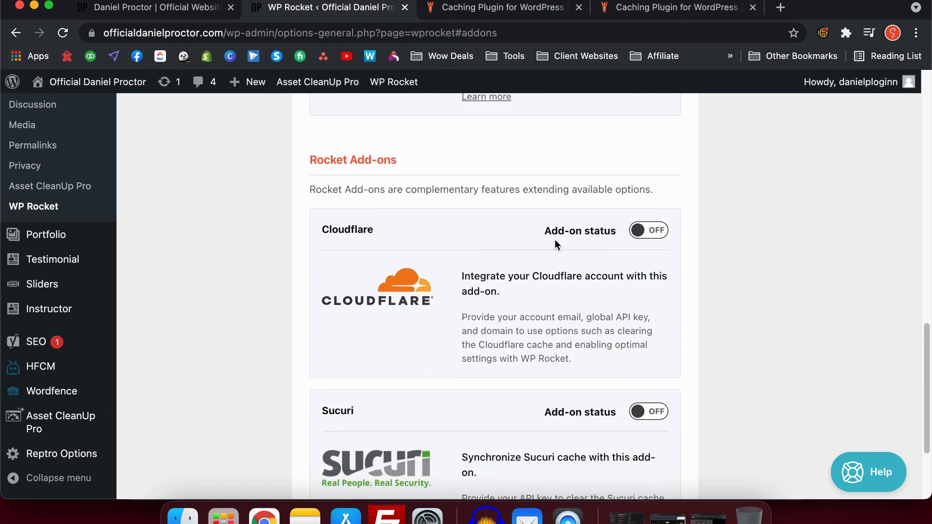
scroll(483, 305, "down", 3)
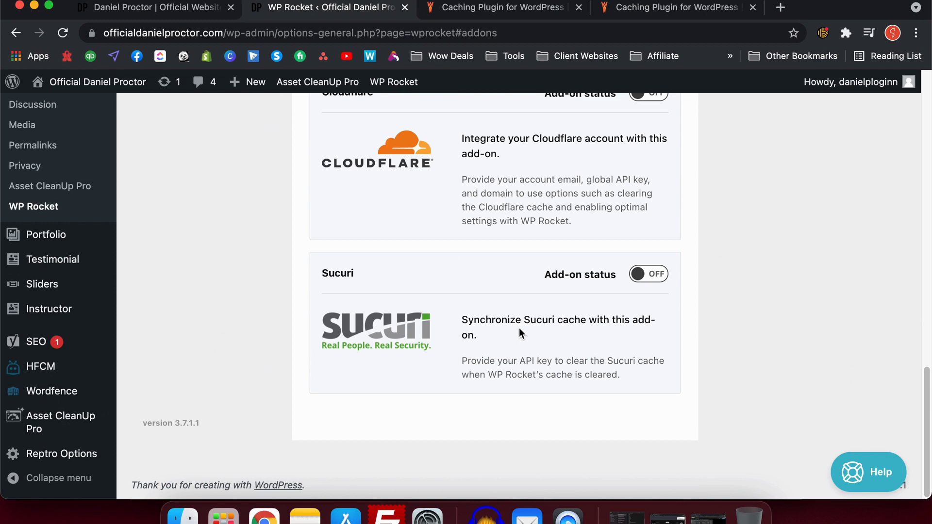
scroll(519, 327, "up", 4)
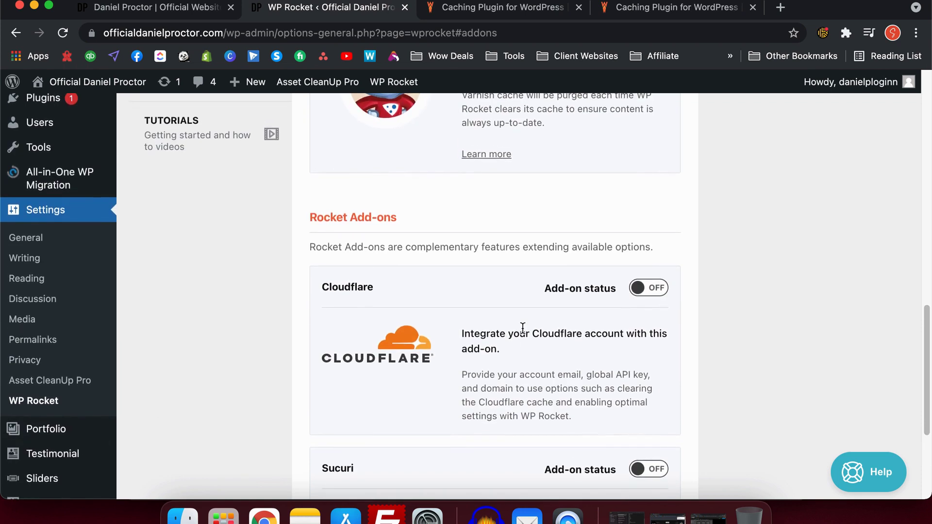
scroll(522, 328, "down", 2)
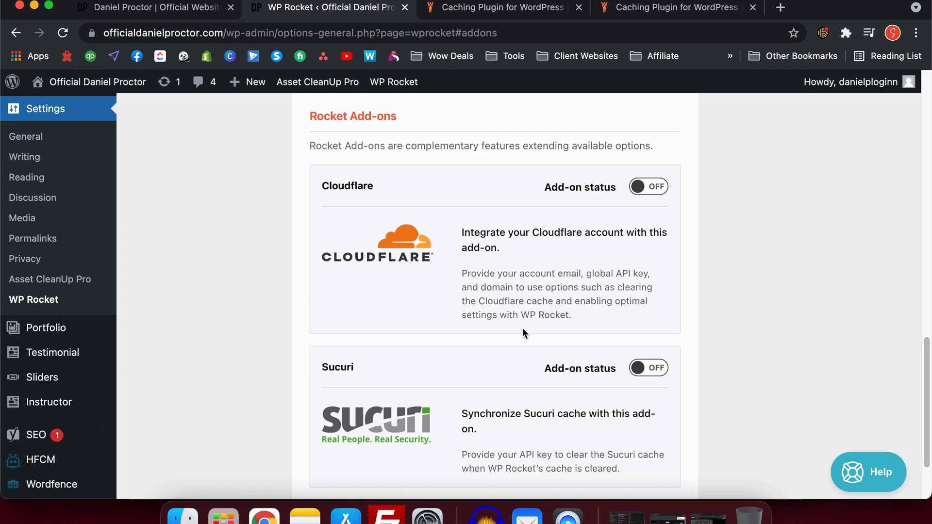
scroll(523, 328, "up", 8)
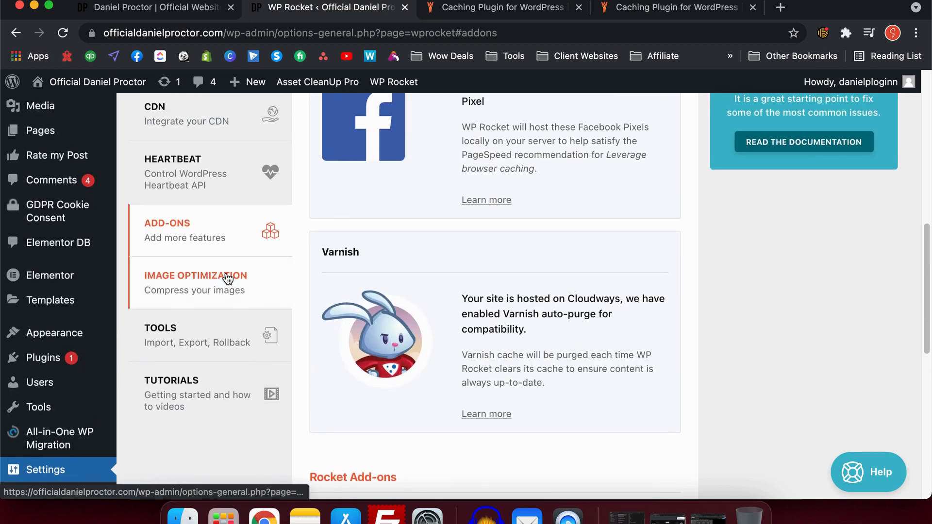
Step: Open WP Rocket's Image Optimization page and scroll through its contents
left_click(227, 279)
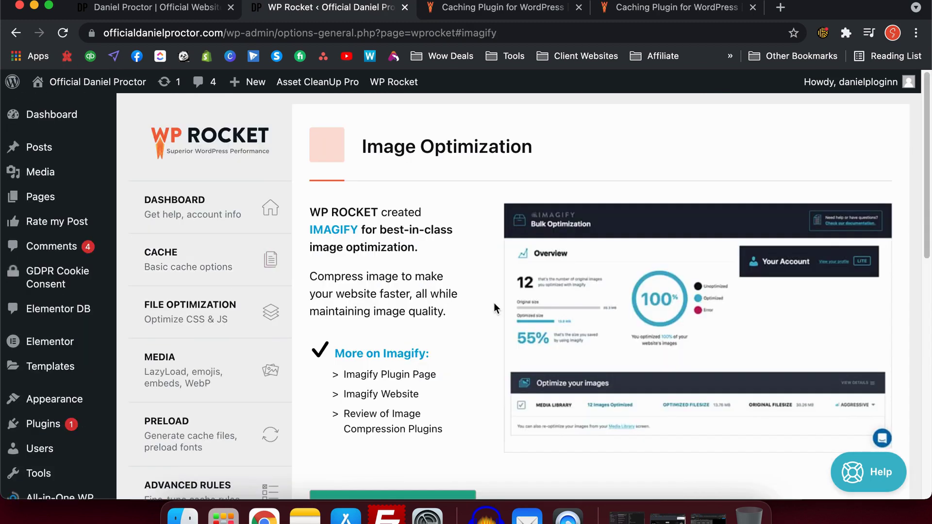
scroll(493, 302, "down", 2)
scroll(494, 302, "up", 2)
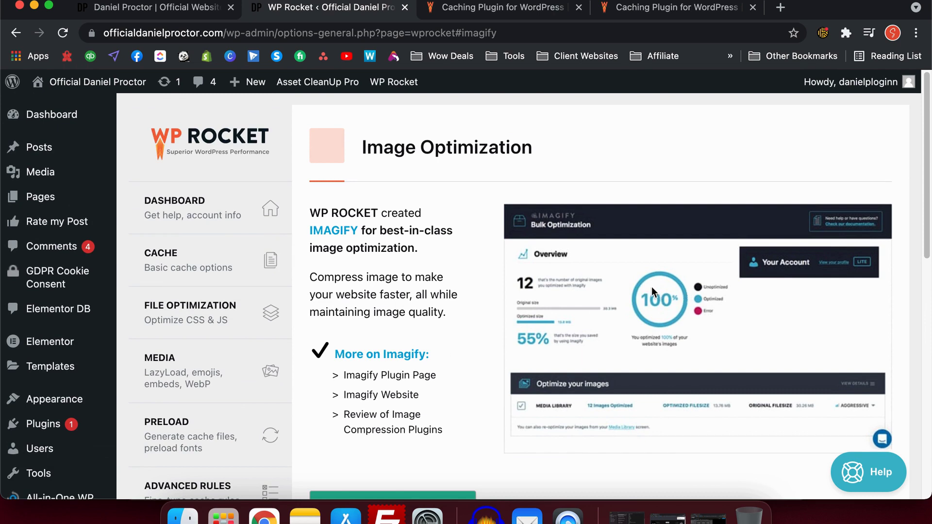
scroll(646, 287, "down", 3)
scroll(646, 286, "down", 1)
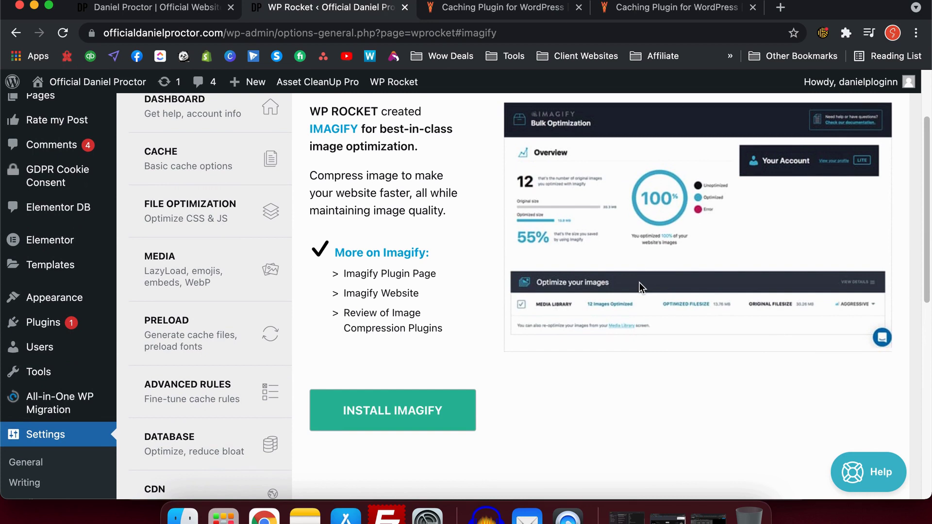
scroll(640, 287, "down", 3)
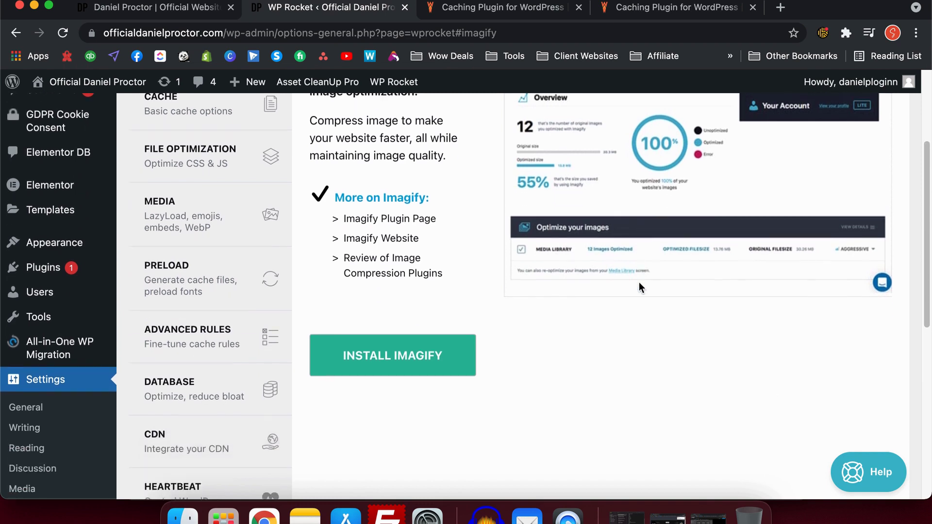
scroll(639, 281, "up", 5)
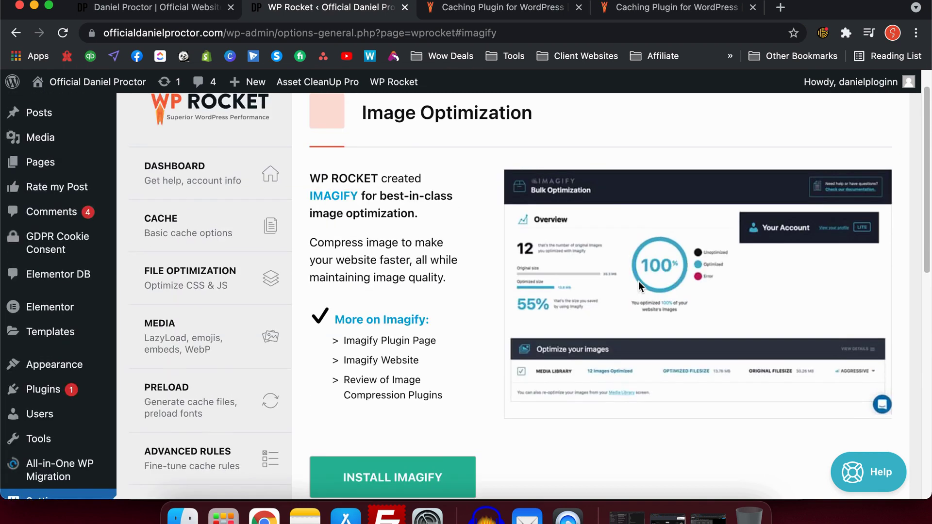
scroll(639, 281, "down", 12)
scroll(639, 287, "down", 8)
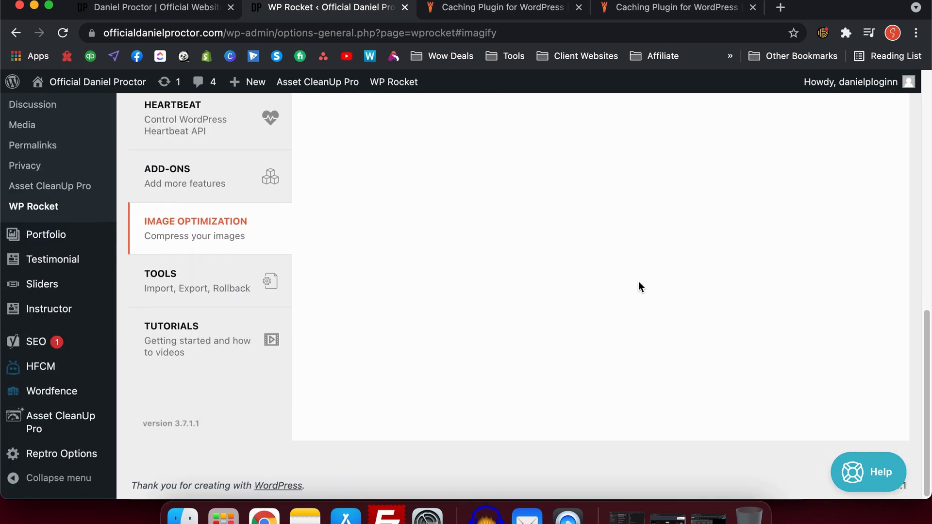
scroll(639, 283, "up", 20)
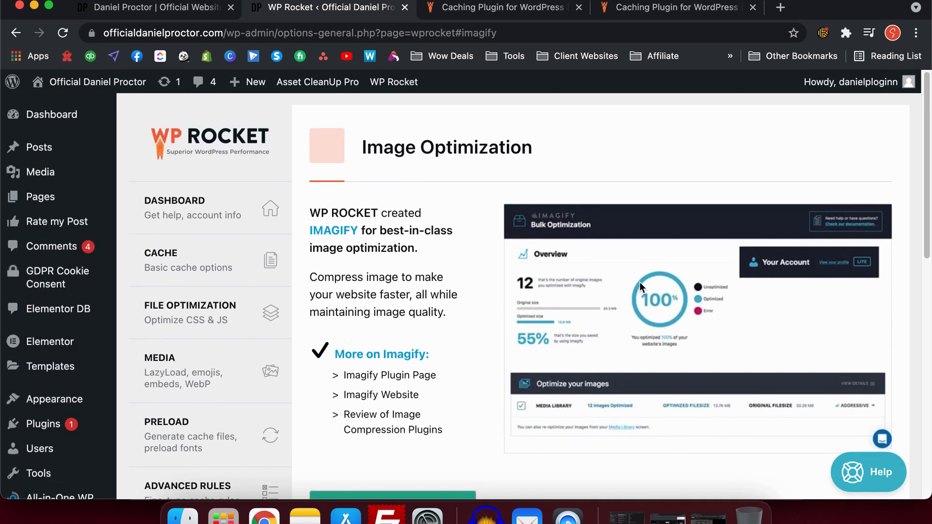
Step: Return to the WP Rocket Dashboard, confirming the plugin is active
left_click(235, 208)
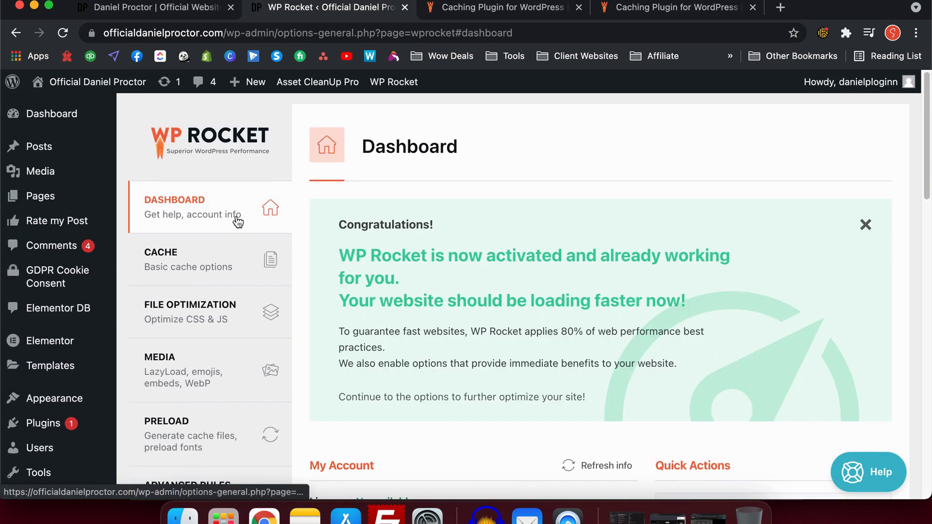
scroll(538, 350, "down", 10)
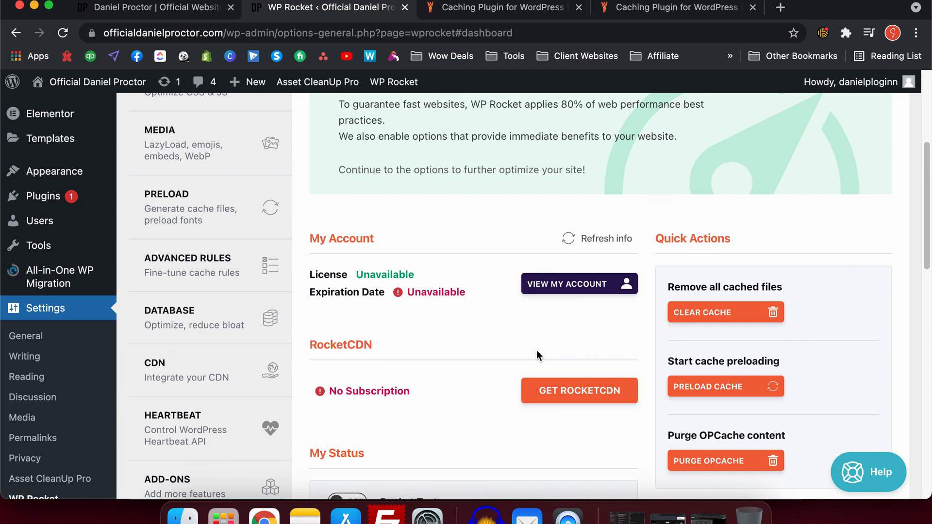
scroll(536, 351, "up", 10)
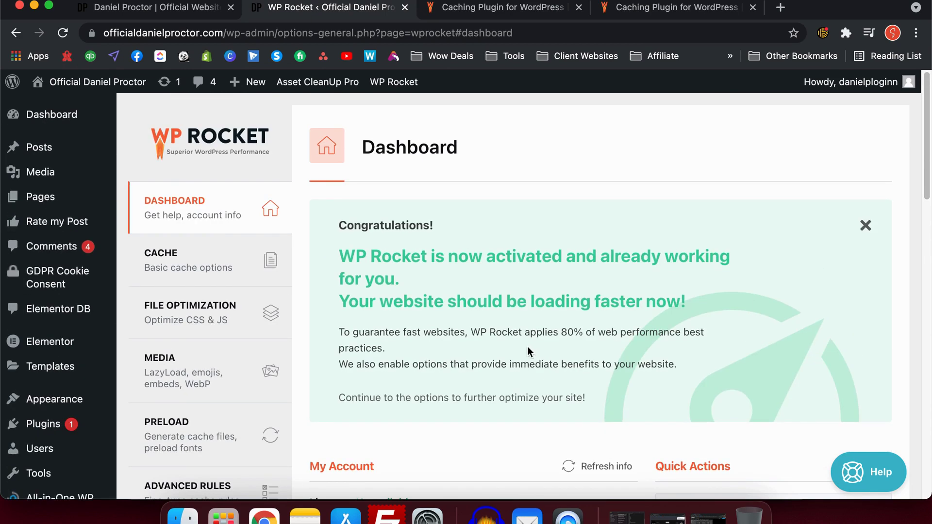
Step: Open Chrome DevTools on the site's homepage tab via Inspect
left_click(163, 9)
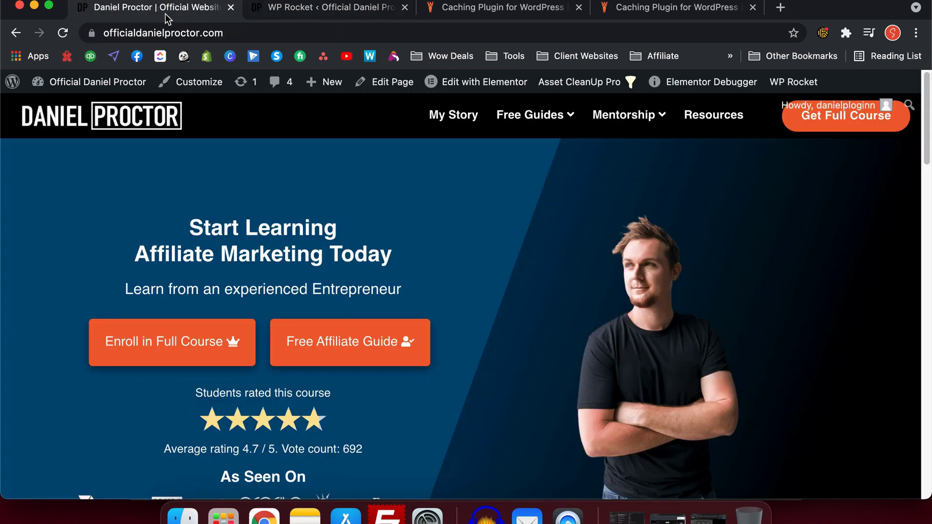
right_click(520, 215)
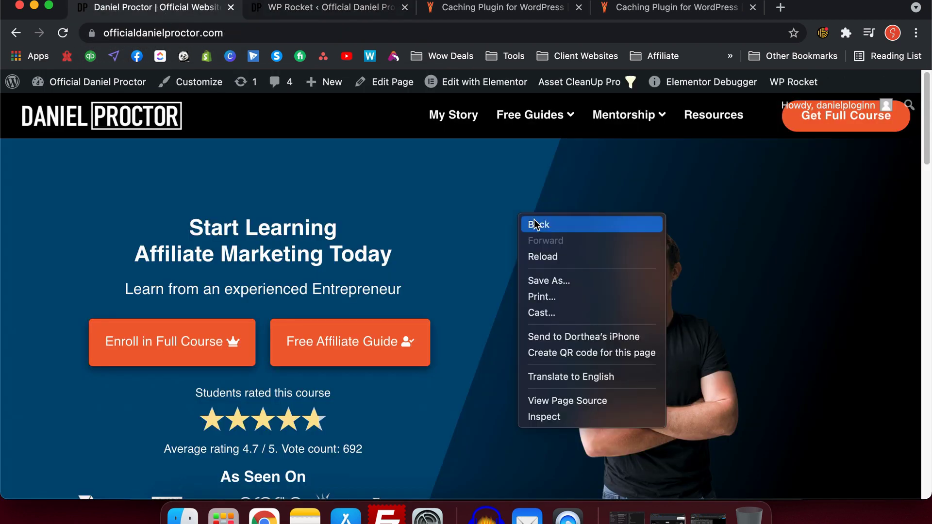
left_click(546, 417)
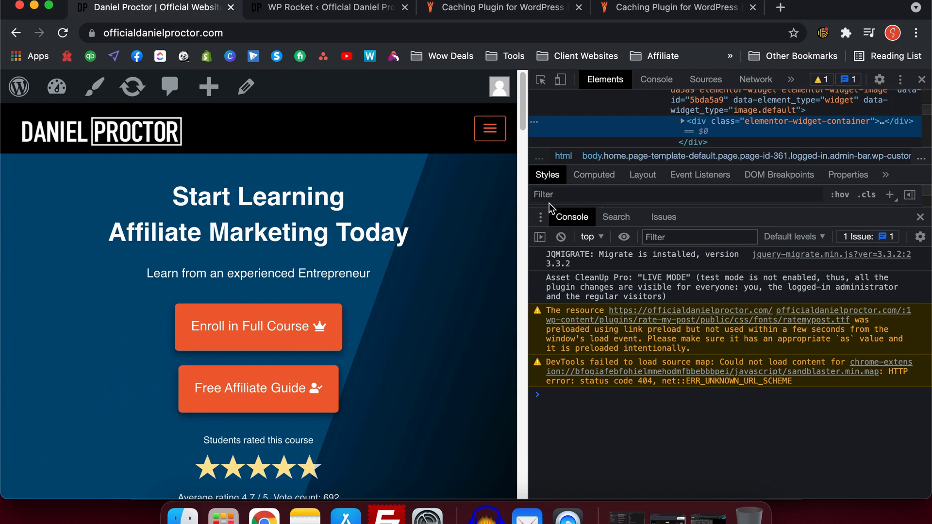
Step: Narrow the homepage viewport to about 446px wide, then close DevTools
left_click_drag(530, 204, 529, 204)
left_click_drag(360, 199, 907, 78)
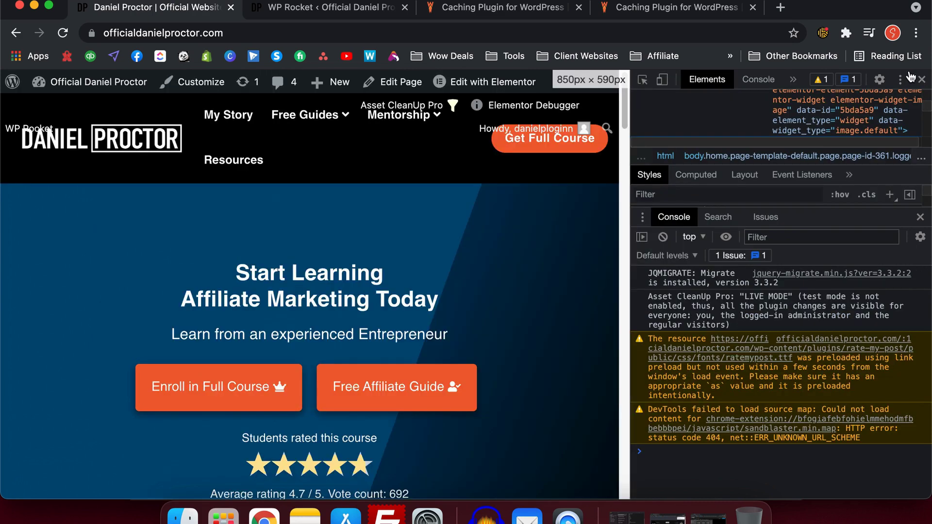
left_click(922, 79)
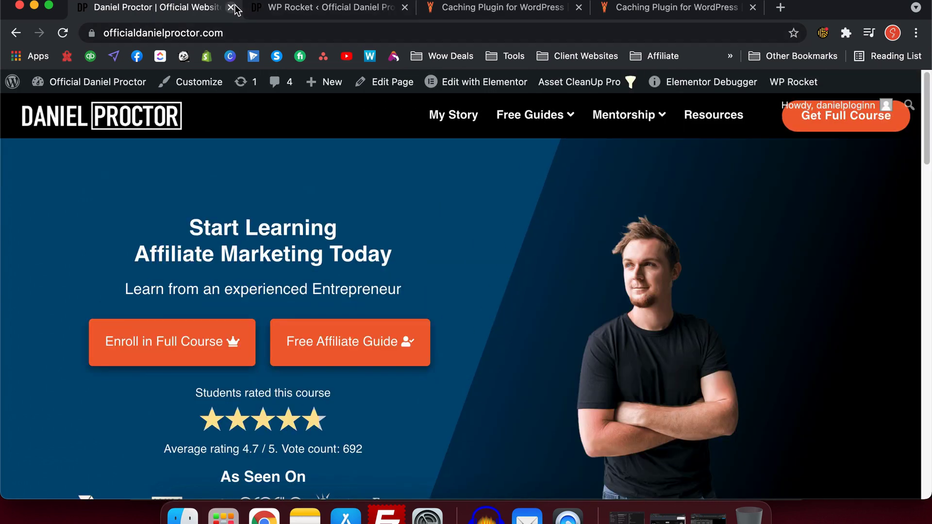